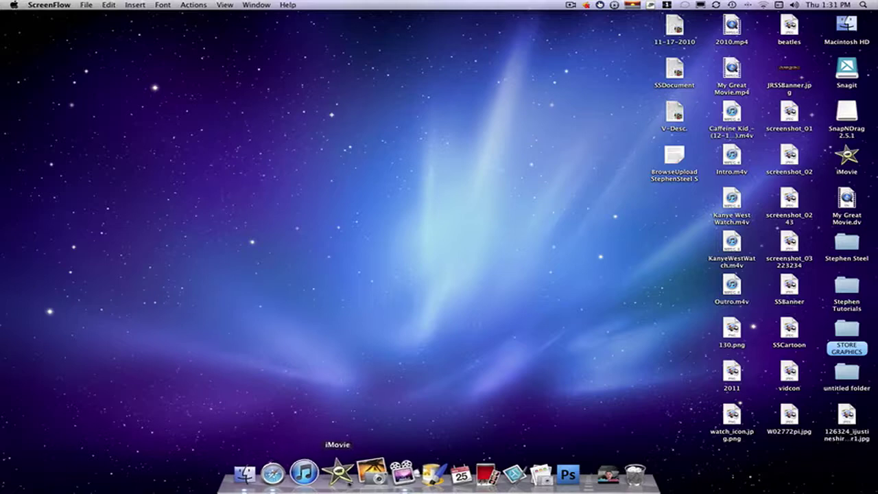
Scroll down and back up through the Last Import photos
{"action": "left_click_drag", "start_coordinate": [13, 101], "coordinate": [165, 158]}
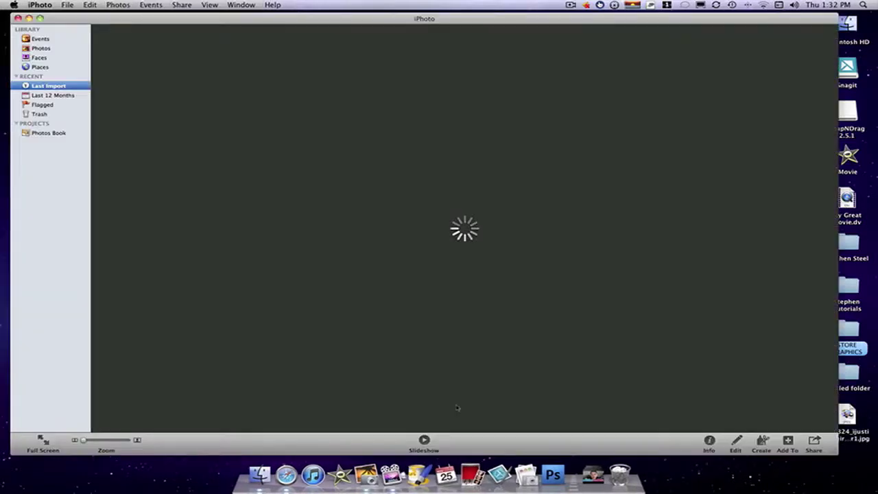
{"action": "scroll", "coordinate": [385, 287], "scroll_direction": "down", "scroll_amount": 10}
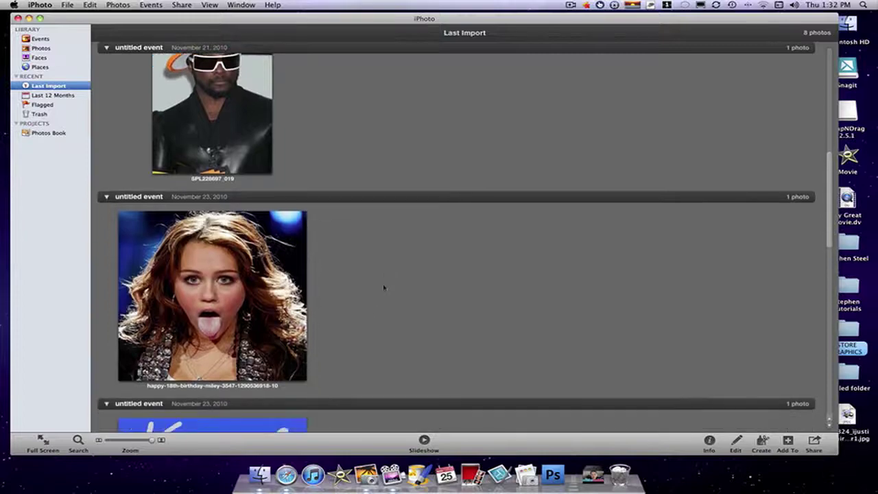
{"action": "scroll", "coordinate": [385, 285], "scroll_direction": "down", "scroll_amount": 5}
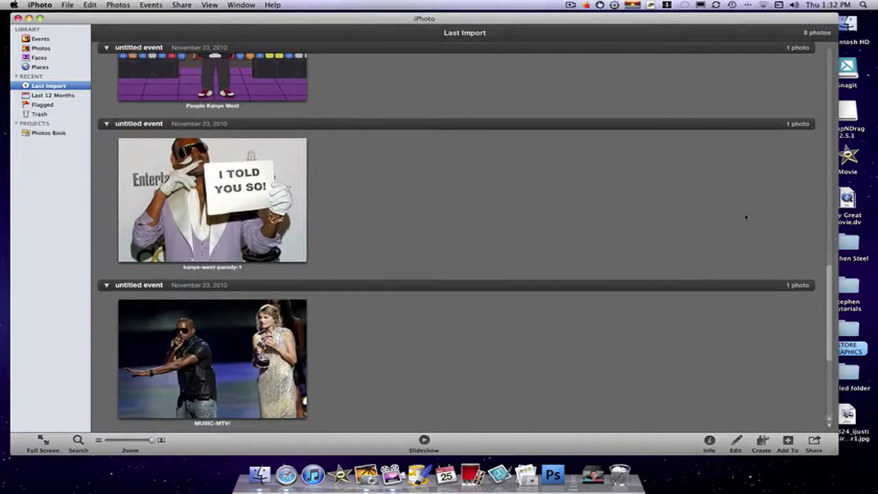
{"action": "scroll", "coordinate": [829, 310], "scroll_direction": "down", "scroll_amount": 6}
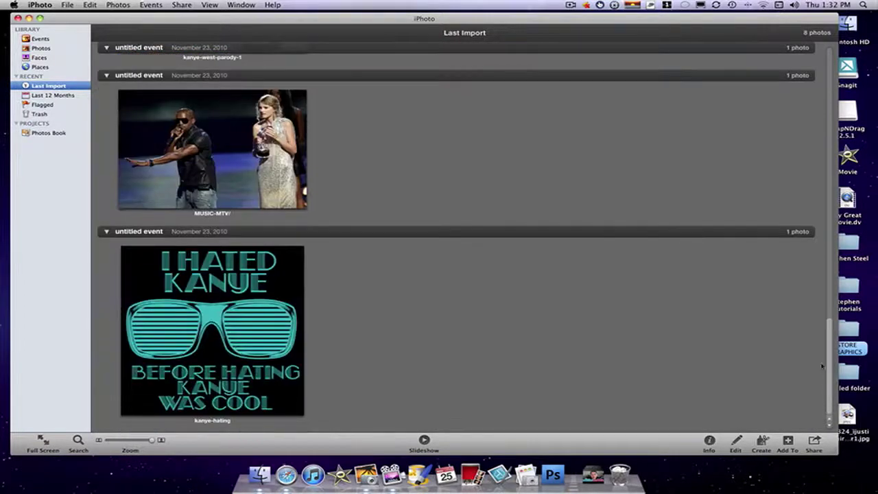
{"action": "scroll", "coordinate": [828, 310], "scroll_direction": "up", "scroll_amount": 20}
{"action": "scroll", "coordinate": [807, 132], "scroll_direction": "up", "scroll_amount": 6}
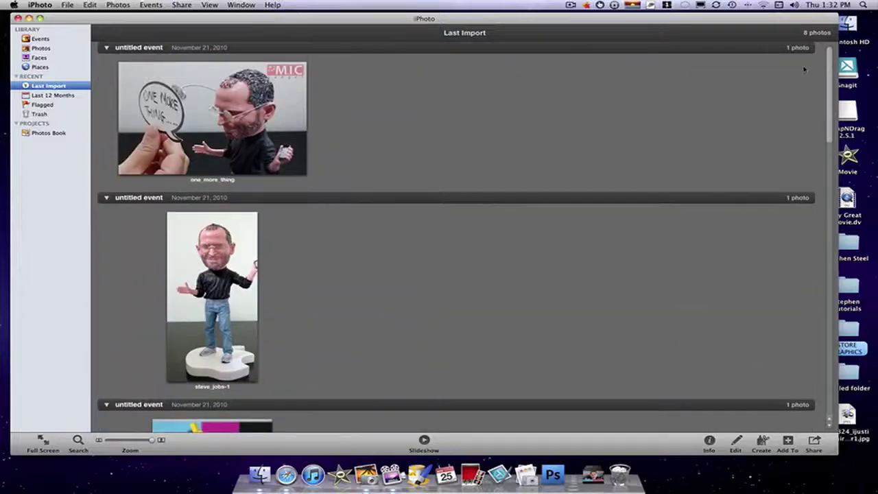
Switch to the Events view and select the Kanye cartoon event
{"action": "left_click", "coordinate": [38, 40]}
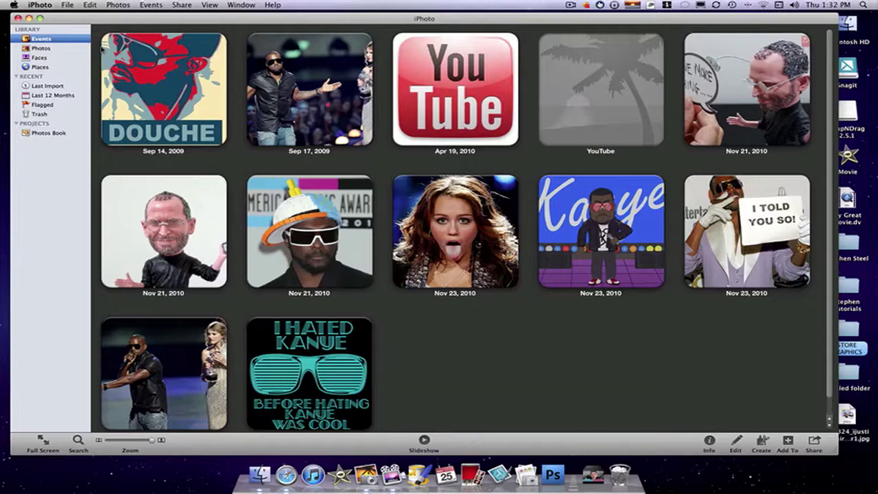
{"action": "scroll", "coordinate": [739, 331], "scroll_direction": "down", "scroll_amount": 1}
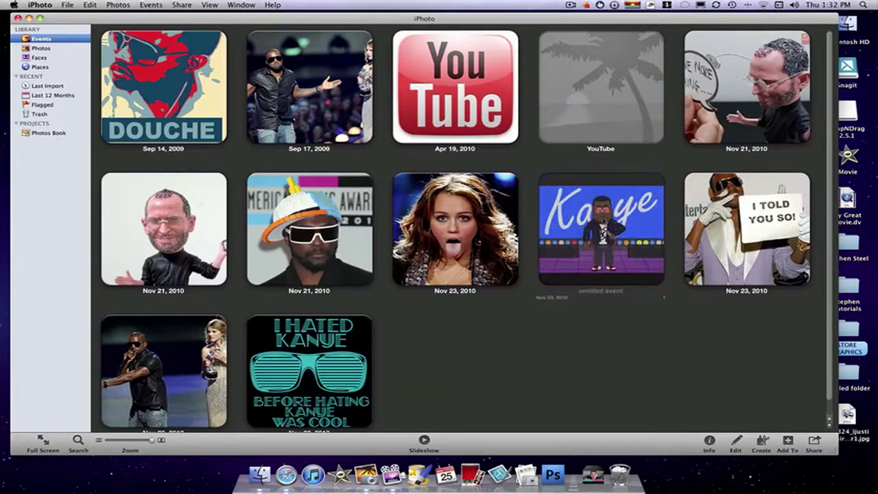
{"action": "left_click", "coordinate": [611, 276]}
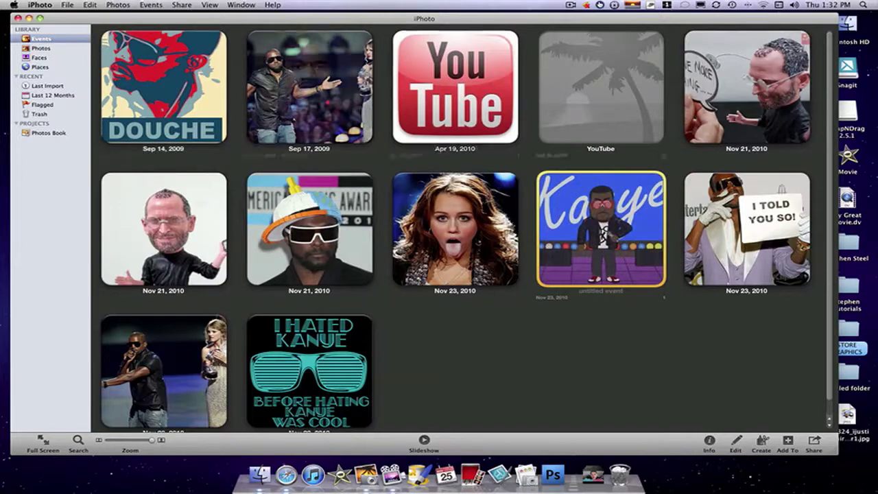
{"action": "scroll", "coordinate": [331, 295], "scroll_direction": "down", "scroll_amount": 2}
{"action": "scroll", "coordinate": [331, 294], "scroll_direction": "up", "scroll_amount": 2}
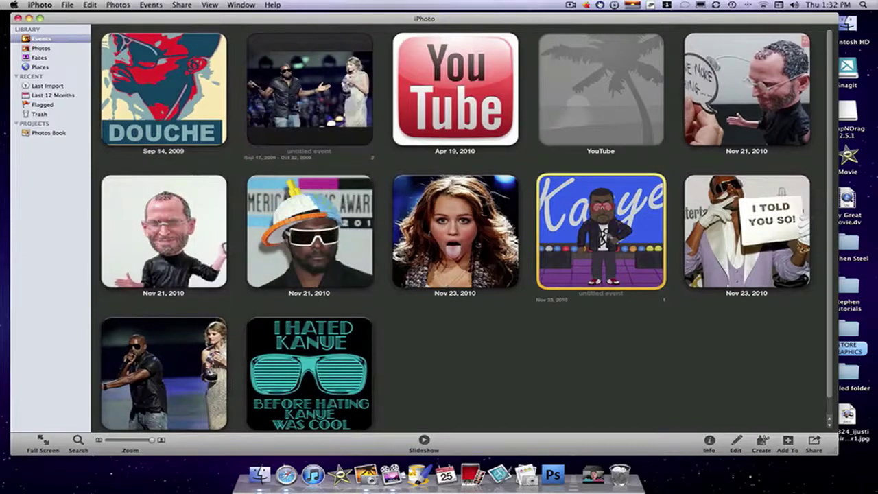
Show every library photo in the Photos view and scroll through them
{"action": "left_click", "coordinate": [39, 48]}
{"action": "scroll", "coordinate": [296, 292], "scroll_direction": "down", "scroll_amount": 3}
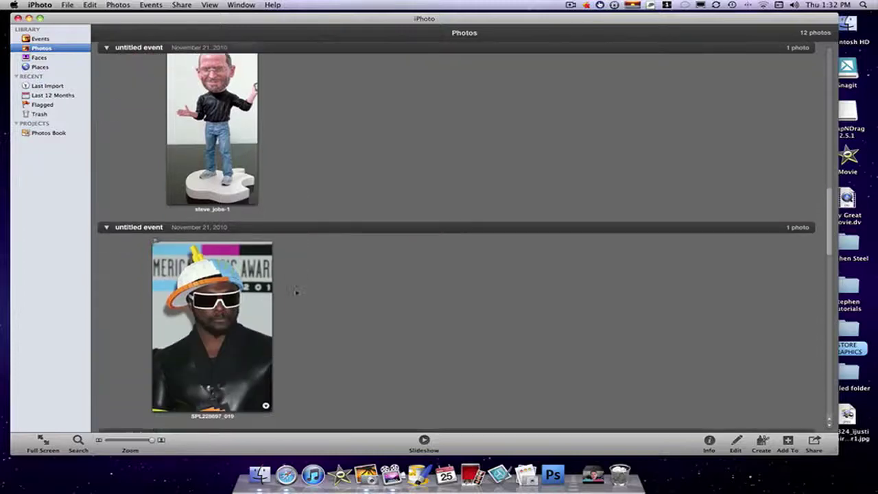
{"action": "scroll", "coordinate": [296, 292], "scroll_direction": "down", "scroll_amount": 5}
{"action": "scroll", "coordinate": [255, 291], "scroll_direction": "up", "scroll_amount": 6}
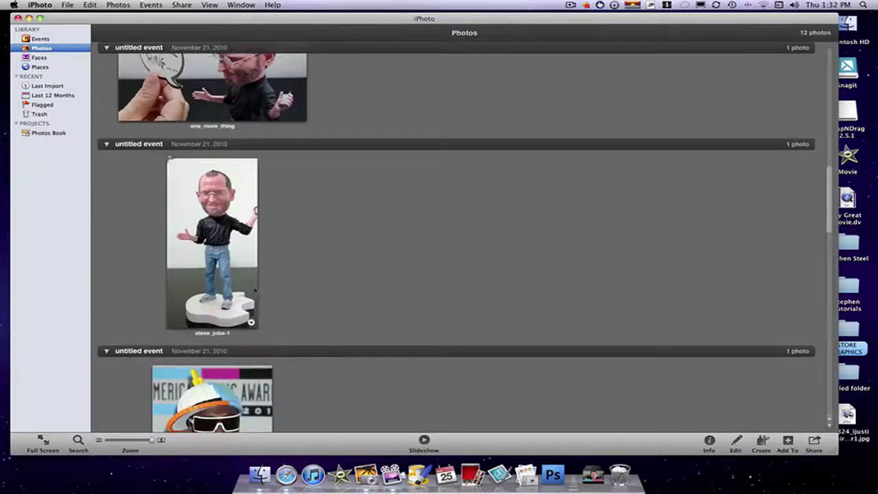
{"action": "scroll", "coordinate": [256, 291], "scroll_direction": "up", "scroll_amount": 10}
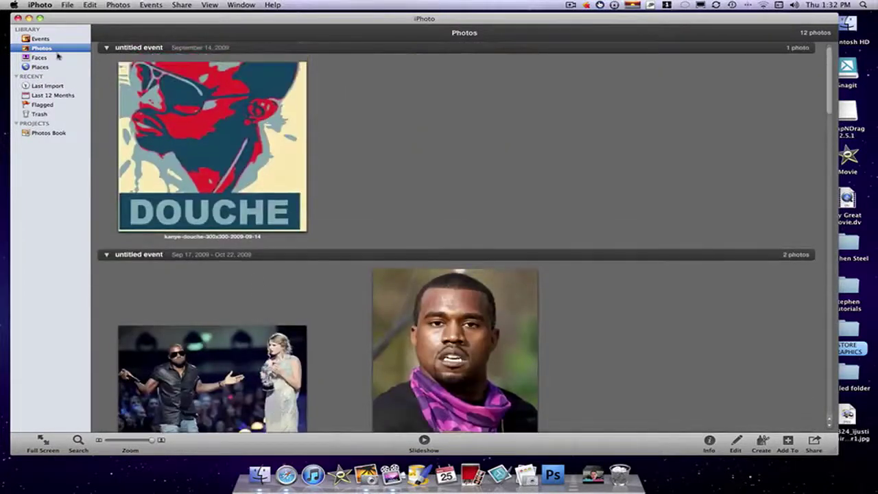
Collapse the September 2009, YouTube, November 21 2010 and steve_jobs-1 event groups
{"action": "left_click", "coordinate": [106, 48]}
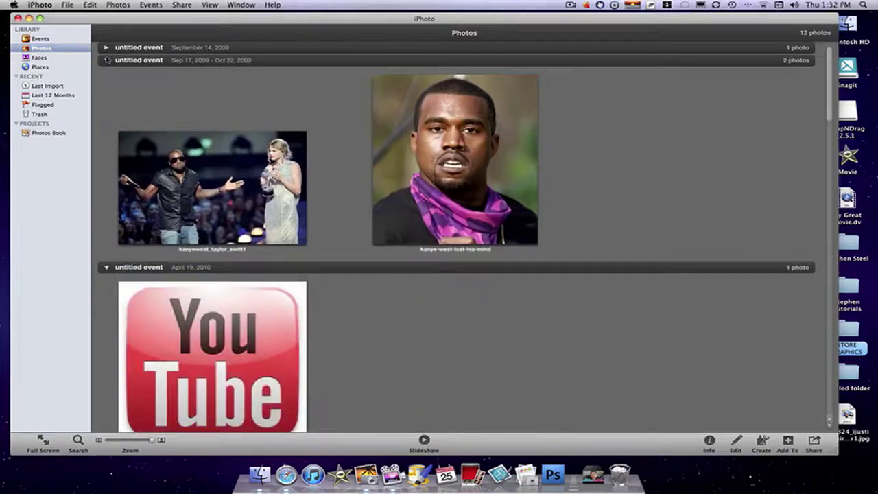
{"action": "left_click", "coordinate": [107, 60]}
{"action": "left_click", "coordinate": [107, 72]}
{"action": "left_click", "coordinate": [107, 72]}
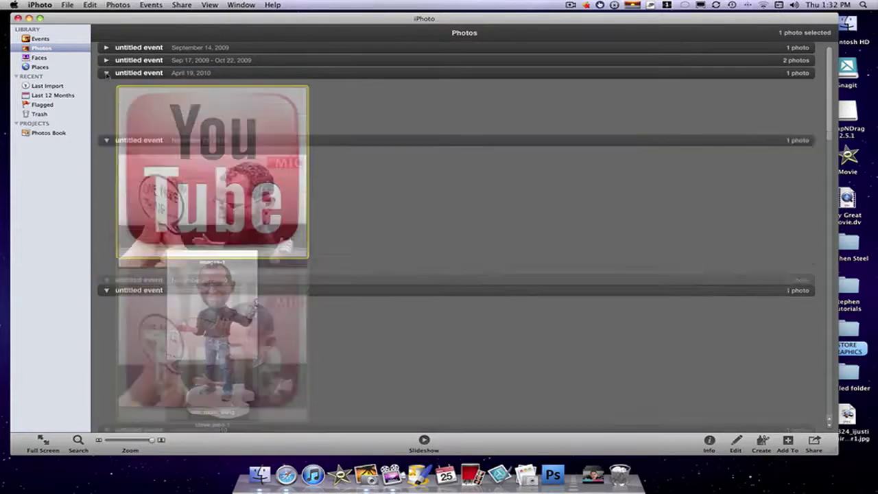
{"action": "left_click", "coordinate": [106, 86]}
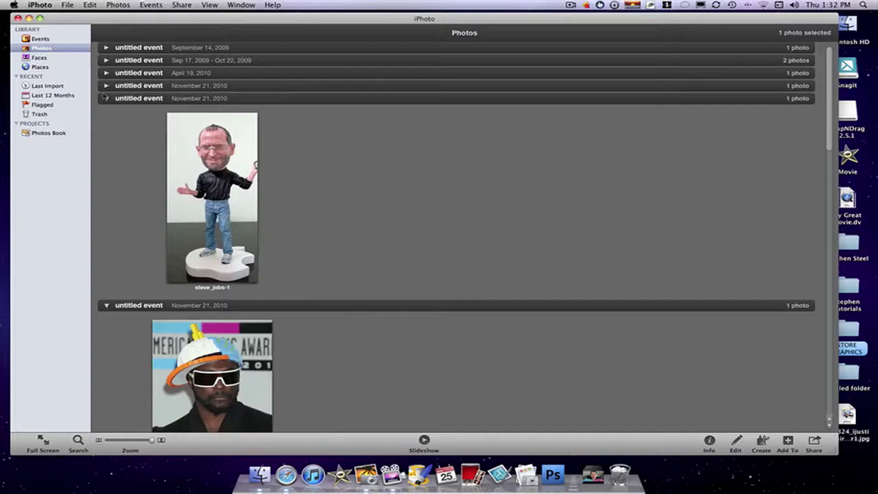
{"action": "left_click", "coordinate": [107, 98]}
Collapse the will.i.am, Miley, Kanye cartoon, I TOLD YOU SO, Taylor Swift and I HATED KANYE groups
{"action": "left_click", "coordinate": [106, 112]}
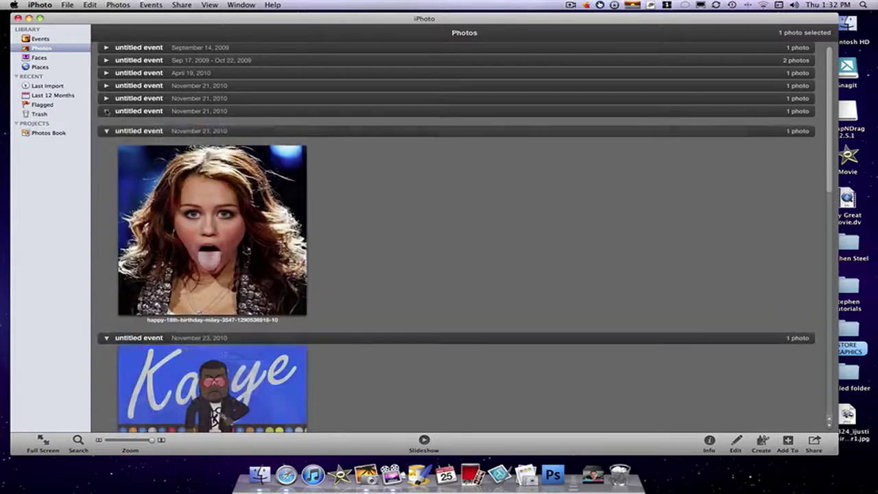
{"action": "left_click", "coordinate": [106, 111]}
{"action": "left_click", "coordinate": [107, 111]}
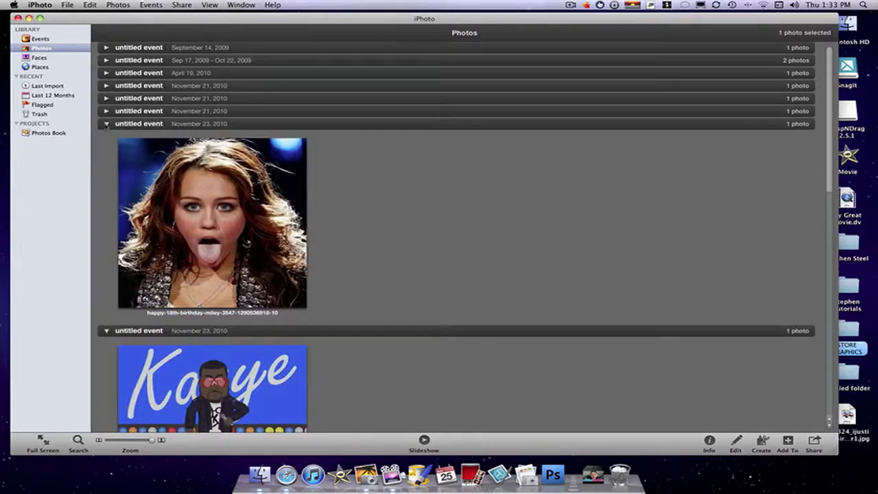
{"action": "left_click", "coordinate": [106, 124]}
{"action": "left_click", "coordinate": [106, 137]}
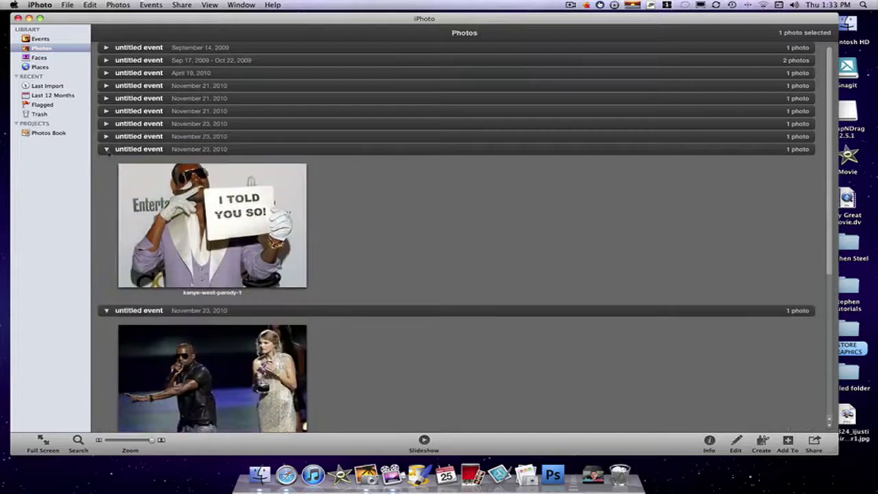
{"action": "left_click", "coordinate": [106, 149]}
{"action": "left_click", "coordinate": [107, 162]}
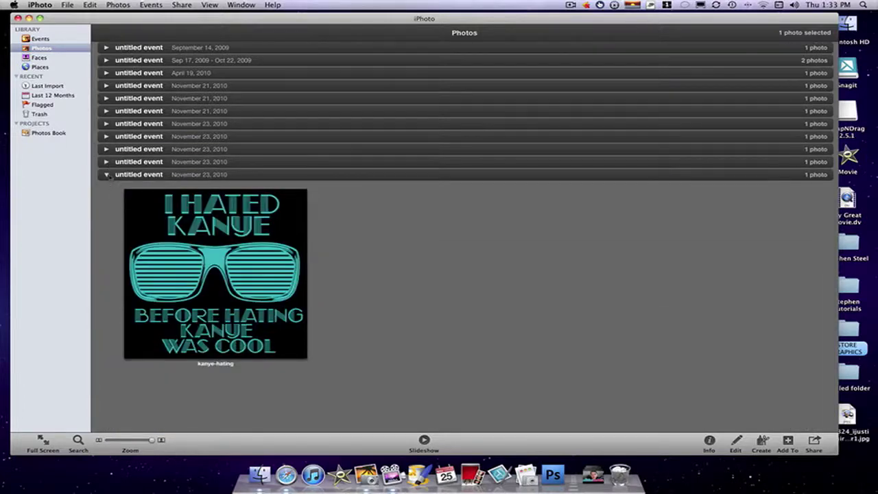
{"action": "left_click", "coordinate": [106, 174]}
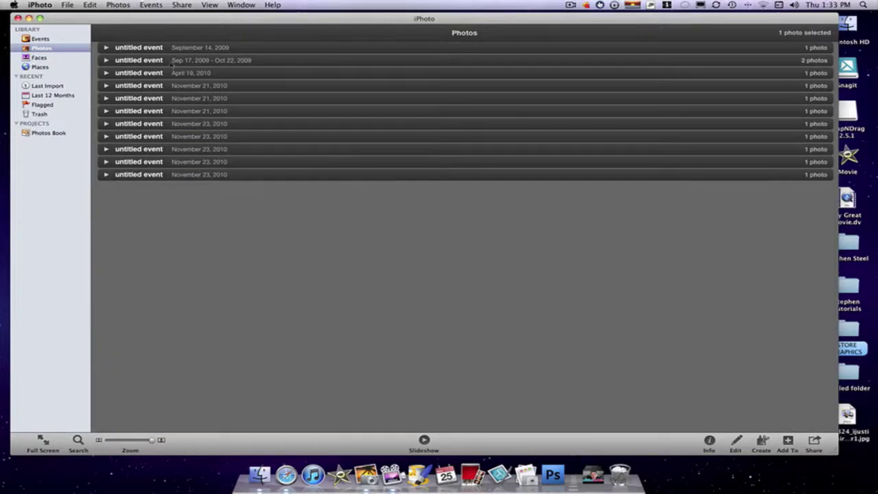
In Faces, ignore the blurry fourth face, then switch to the Places world map
{"action": "left_click", "coordinate": [43, 59]}
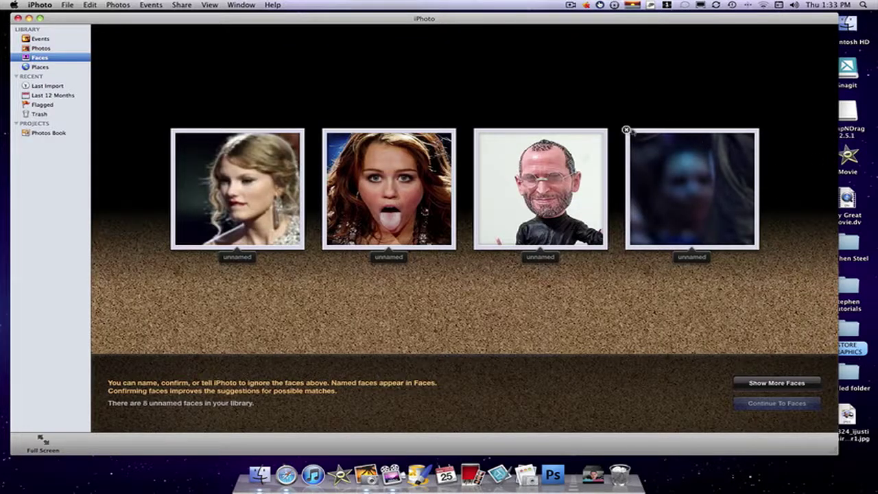
{"action": "left_click", "coordinate": [625, 131]}
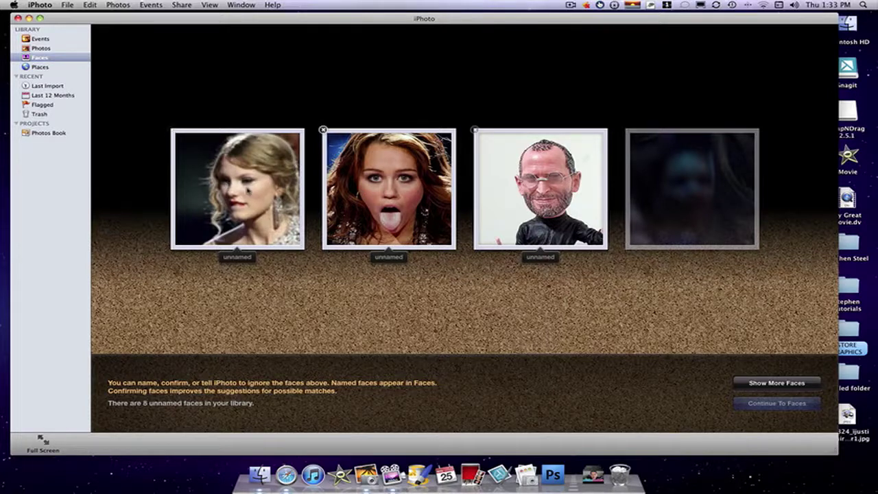
{"action": "left_click", "coordinate": [33, 68]}
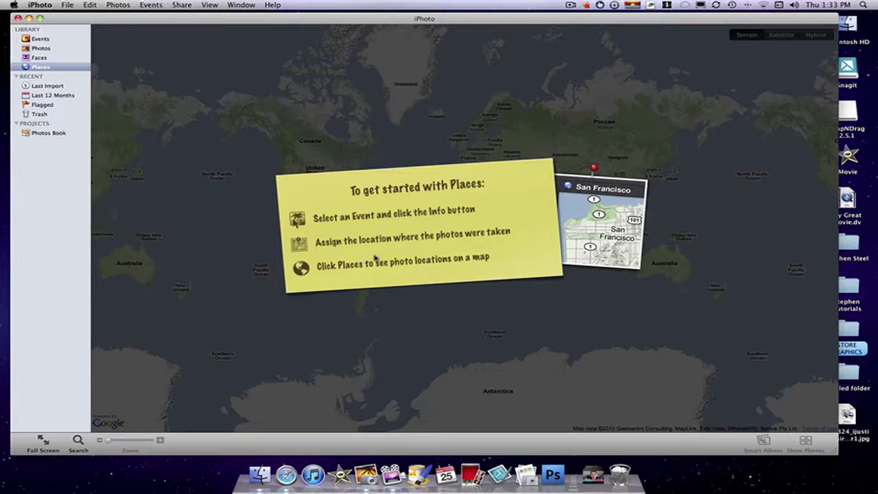
View the Kanye cartoon event's info, toggle its location map, then show Last Import
{"action": "left_click", "coordinate": [38, 39]}
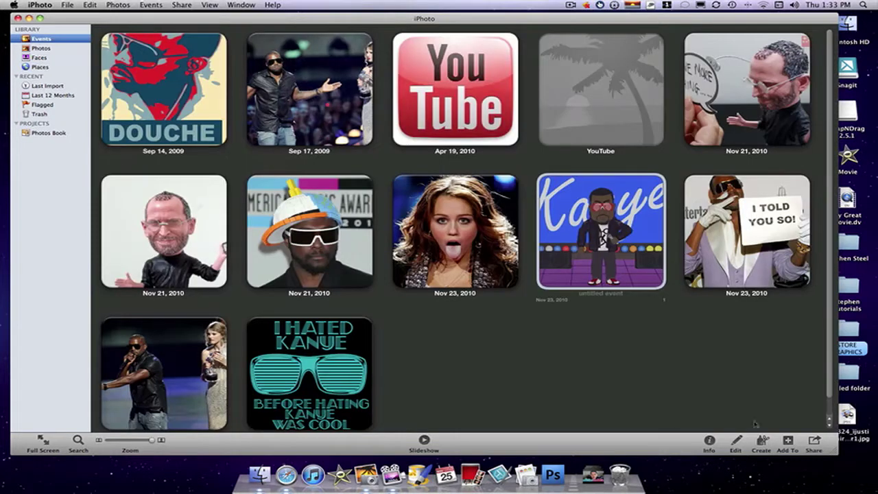
{"action": "left_click", "coordinate": [709, 442]}
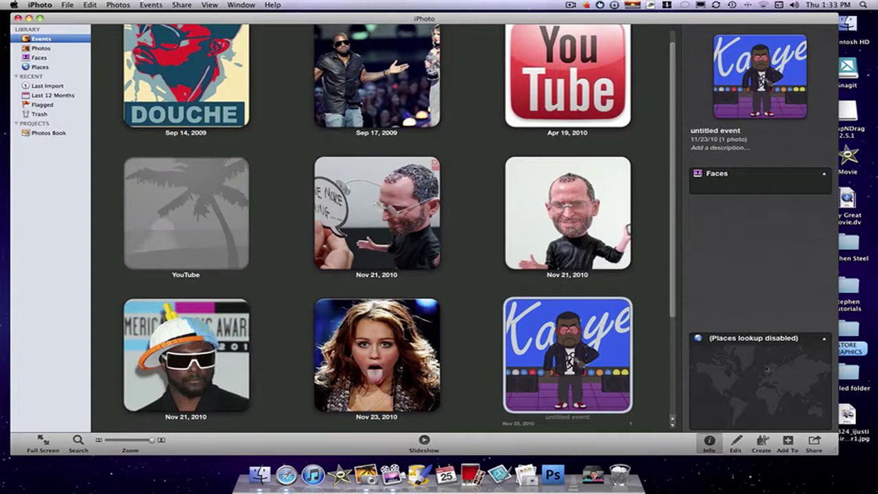
{"action": "left_click", "coordinate": [824, 339]}
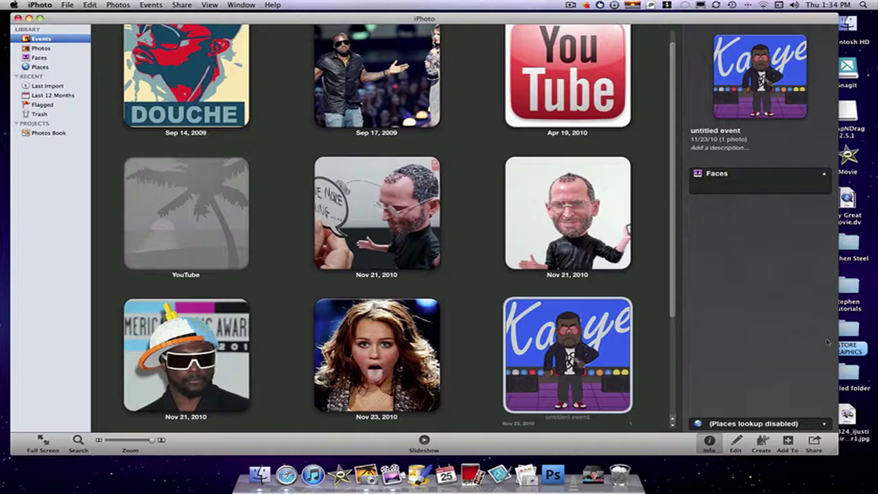
{"action": "left_click", "coordinate": [824, 423]}
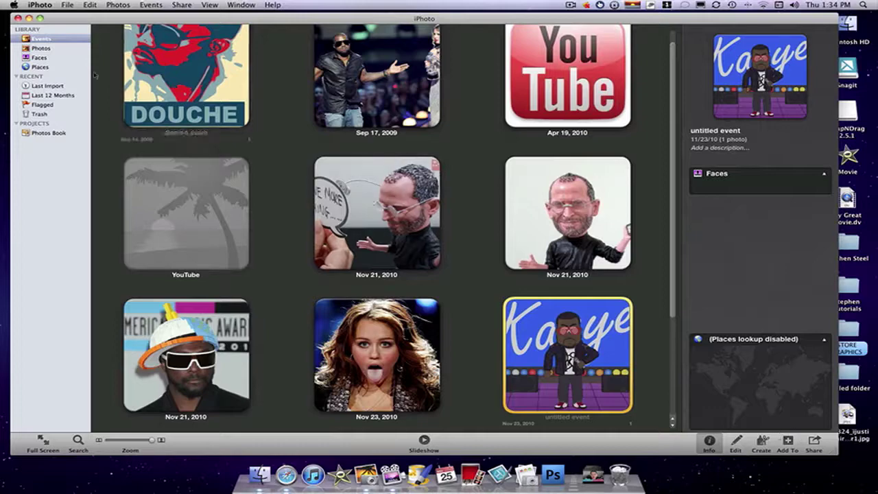
{"action": "left_click", "coordinate": [62, 87]}
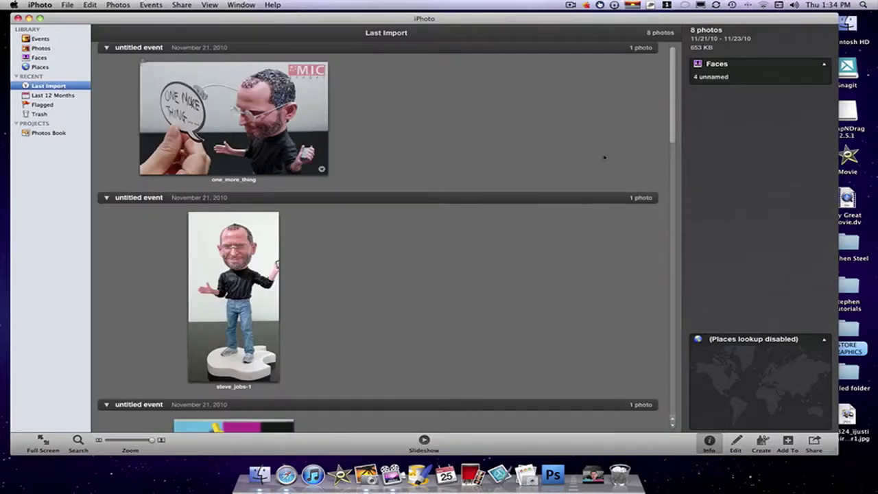
Scroll through the Last Import photos and close the Info pane
{"action": "scroll", "coordinate": [605, 158], "scroll_direction": "down", "scroll_amount": 15}
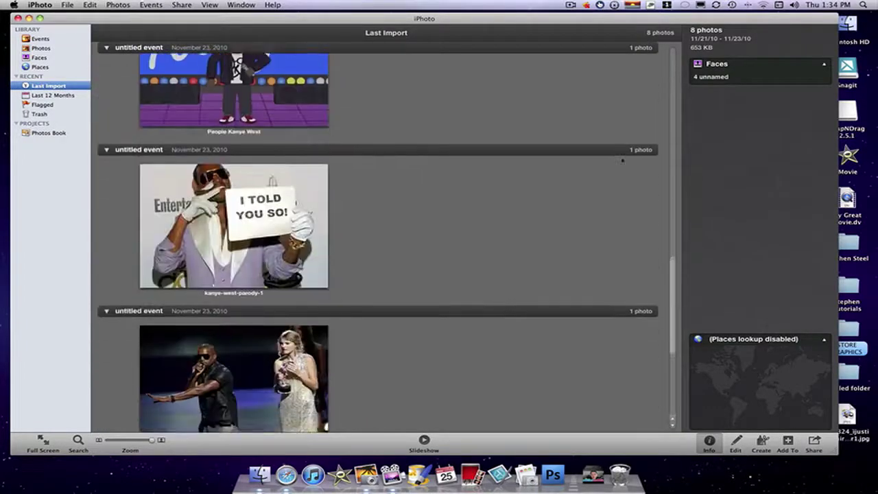
{"action": "scroll", "coordinate": [624, 162], "scroll_direction": "down", "scroll_amount": 5}
{"action": "scroll", "coordinate": [627, 164], "scroll_direction": "up", "scroll_amount": 10}
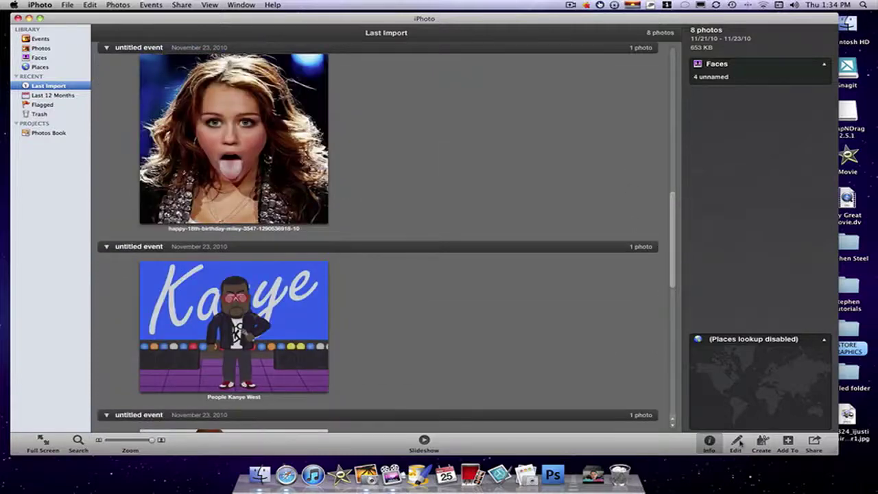
{"action": "left_click", "coordinate": [709, 441]}
Browse the Last 12 Months photos, then show the Flagged photos
{"action": "left_click", "coordinate": [52, 96]}
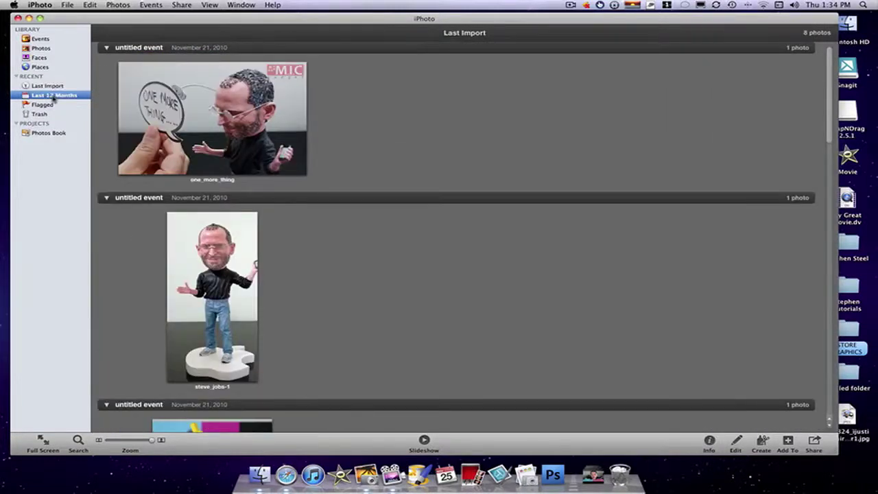
{"action": "scroll", "coordinate": [568, 380], "scroll_direction": "down", "scroll_amount": 3}
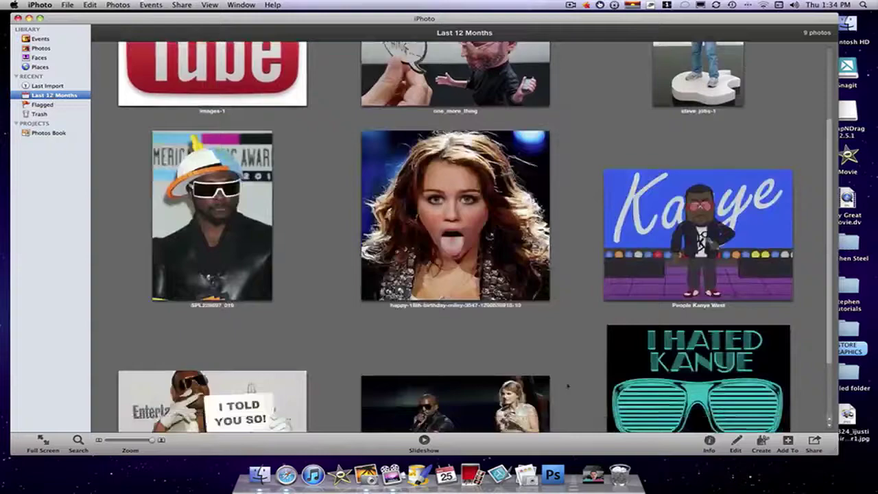
{"action": "scroll", "coordinate": [568, 376], "scroll_direction": "down", "scroll_amount": 2}
{"action": "scroll", "coordinate": [569, 373], "scroll_direction": "up", "scroll_amount": 5}
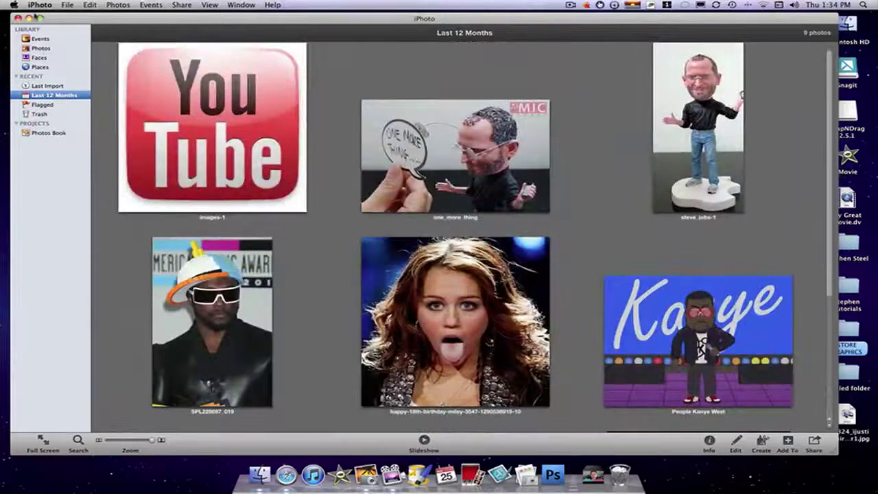
{"action": "left_click", "coordinate": [52, 106]}
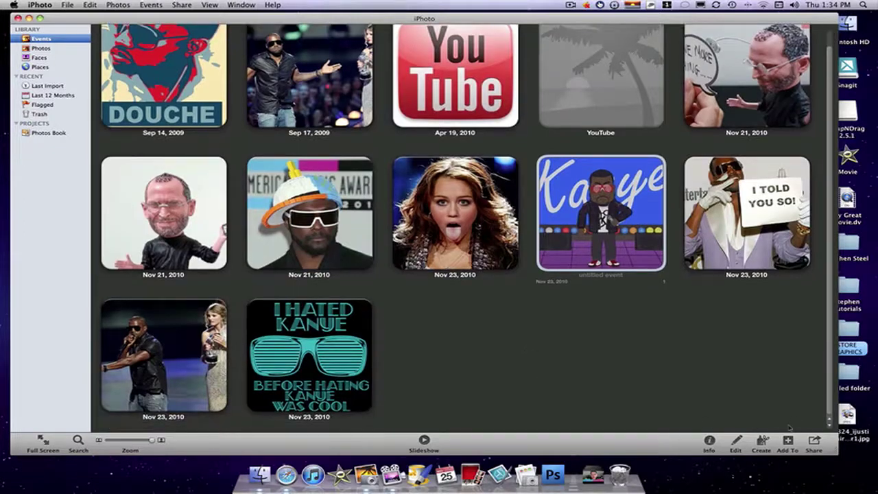
Marquee-select all 12 events and switch iPhoto to full-screen view
{"action": "left_click_drag", "start_coordinate": [813, 424], "coordinate": [101, 39]}
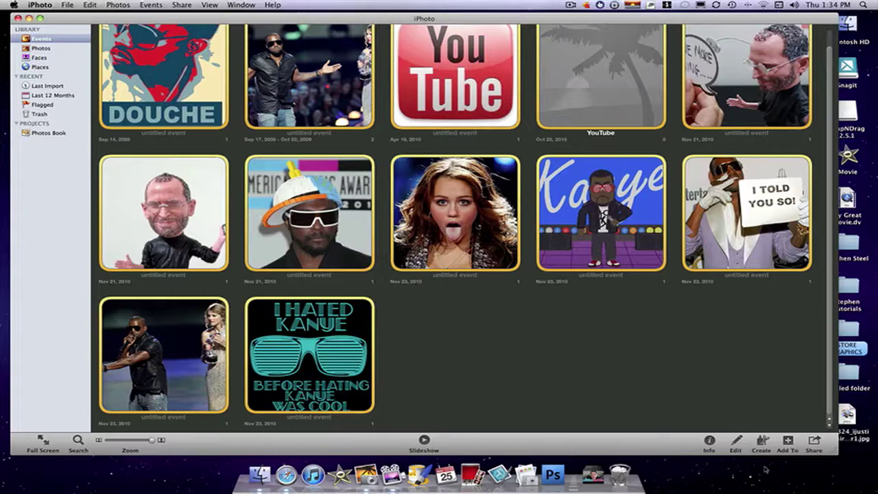
{"action": "left_click", "coordinate": [42, 441]}
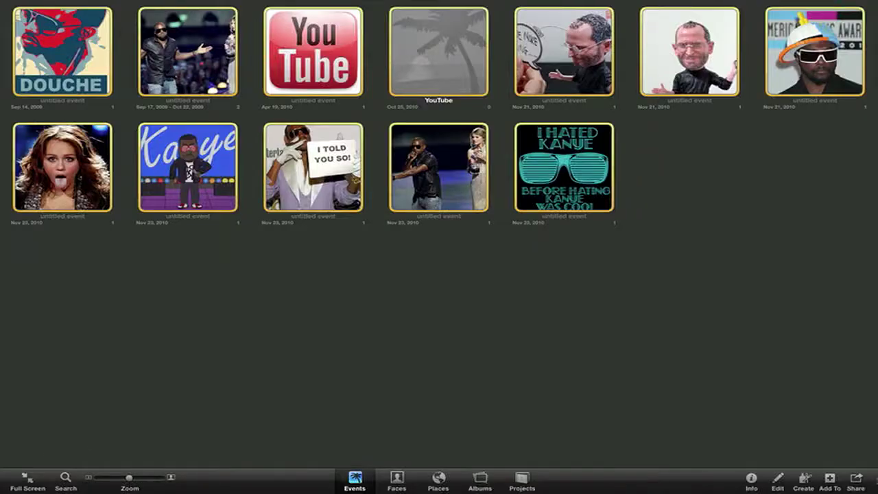
Exit full screen and nudge the Zoom slider to resize the event thumbnails
{"action": "left_click", "coordinate": [27, 478]}
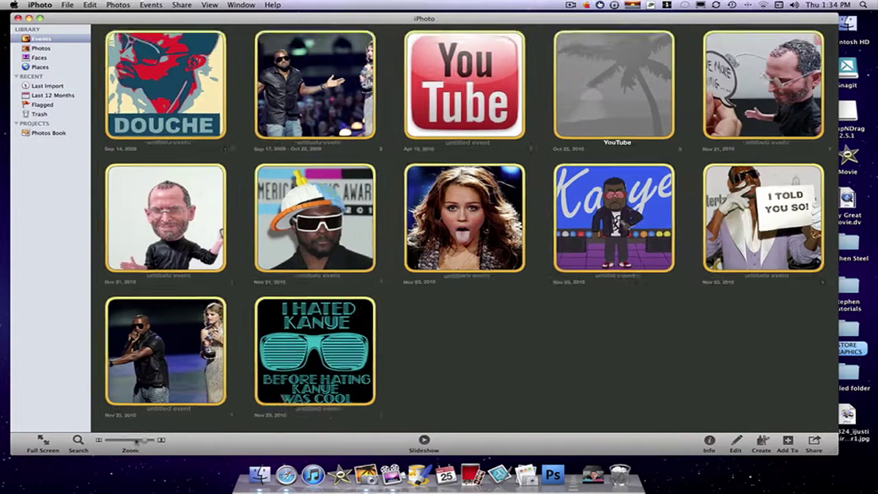
{"action": "mouse_move", "coordinate": [152, 441]}
{"action": "left_mouse_down"}
{"action": "mouse_move", "coordinate": [83, 443]}
{"action": "mouse_move", "coordinate": [184, 439]}
{"action": "mouse_move", "coordinate": [127, 440]}
{"action": "mouse_move", "coordinate": [152, 440]}
{"action": "left_mouse_up"}
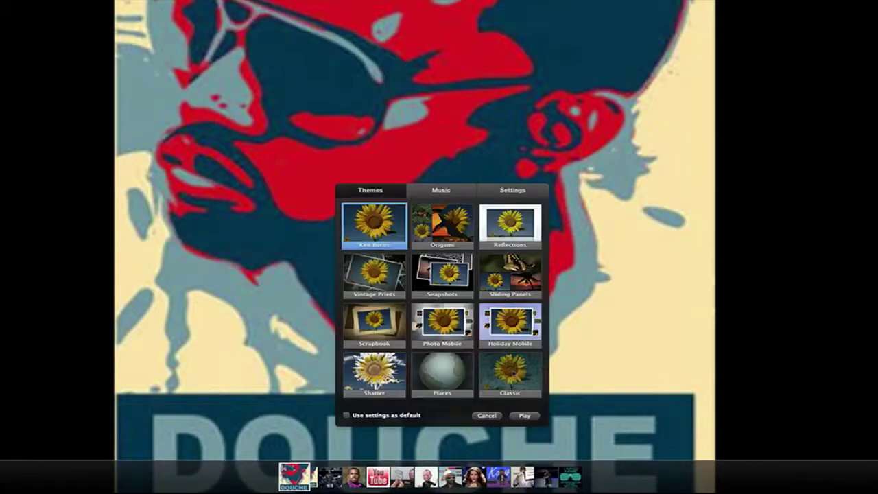
Play the event slideshow using the Photo Mobile theme
{"action": "left_click", "coordinate": [450, 340]}
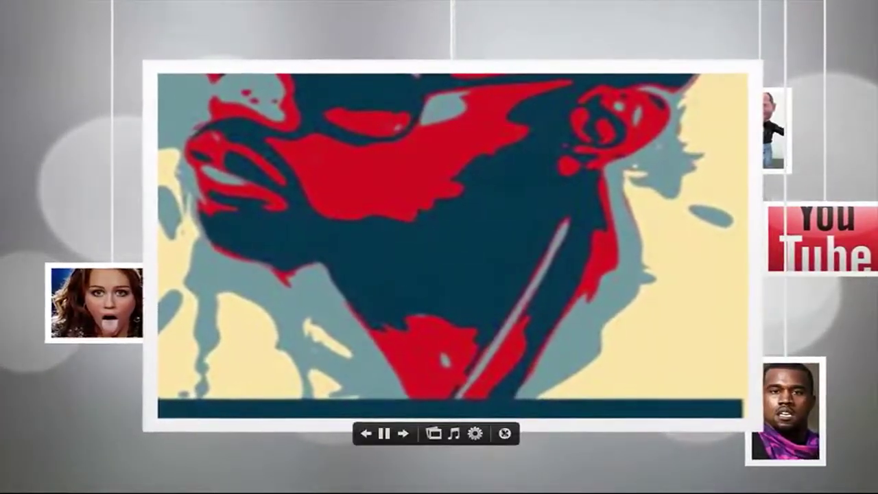
End the slideshow, select all events with Cmd-A, collapse Places in Info, then close Info
{"action": "left_click", "coordinate": [504, 432]}
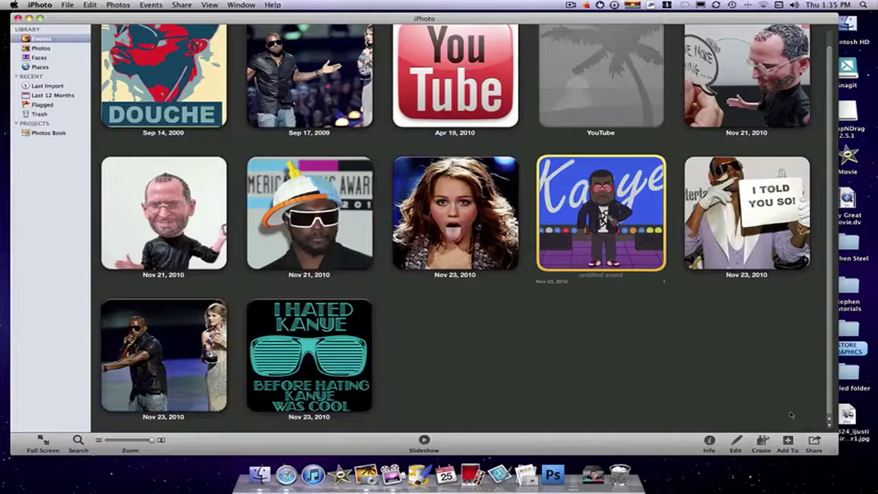
{"action": "key", "text": "super+a"}
{"action": "left_click", "coordinate": [709, 441]}
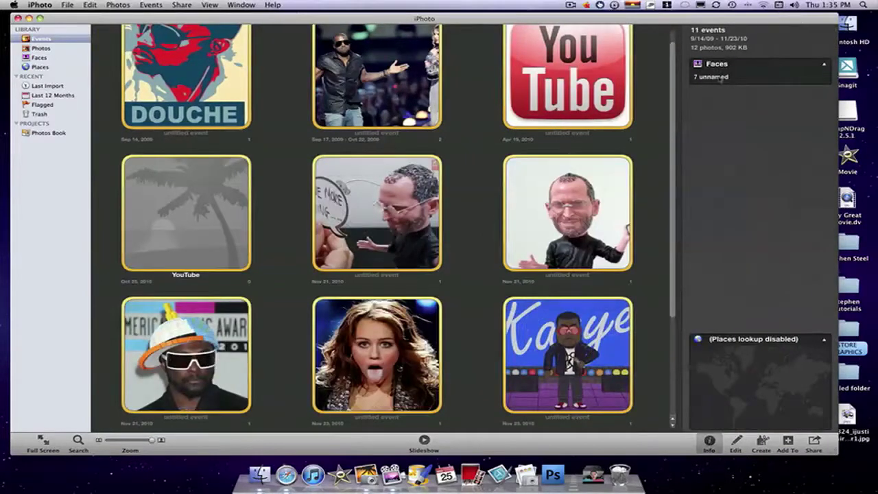
{"action": "scroll", "coordinate": [614, 111], "scroll_direction": "down", "scroll_amount": 5}
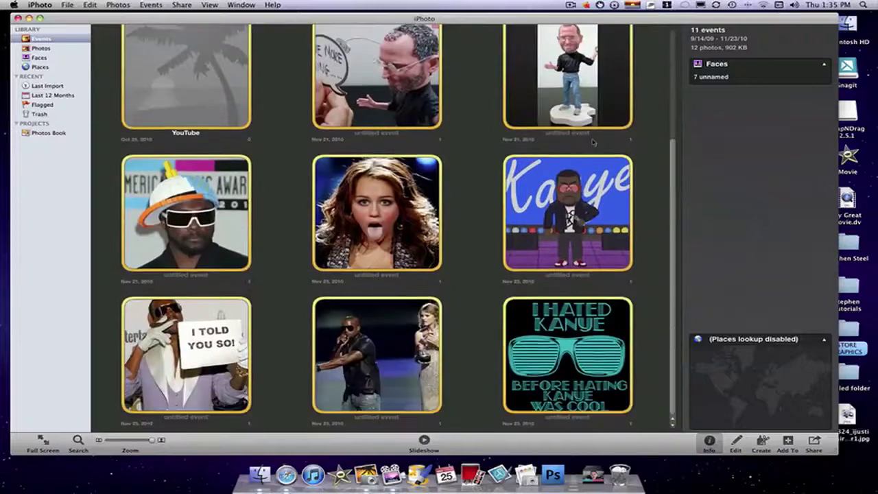
{"action": "left_click", "coordinate": [824, 339]}
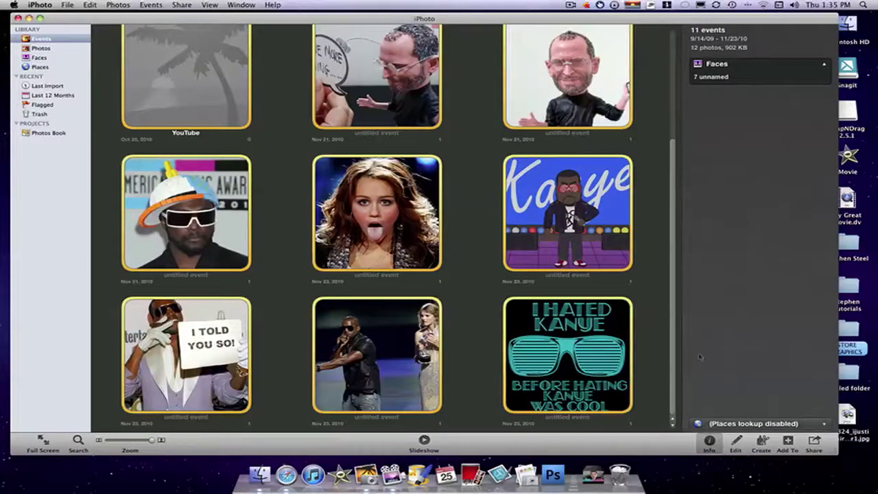
{"action": "left_click", "coordinate": [711, 447]}
Open the first photo in Edit and rotate it a full turn back upright
{"action": "left_click", "coordinate": [735, 444]}
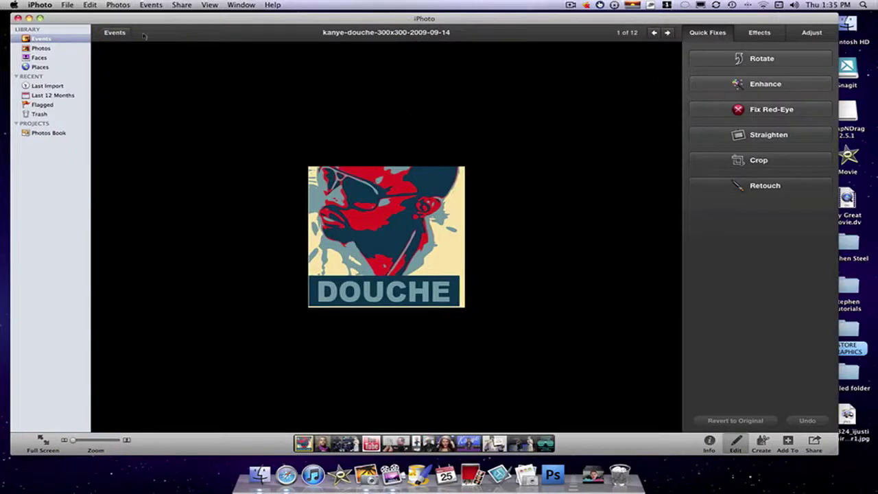
{"action": "left_click", "coordinate": [761, 60]}
{"action": "left_click", "coordinate": [761, 60]}
{"action": "left_click", "coordinate": [761, 60]}
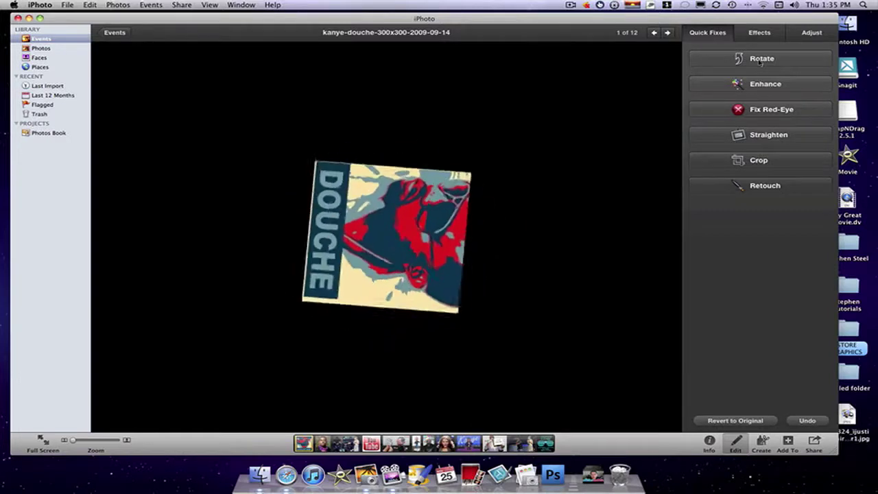
{"action": "left_click", "coordinate": [761, 59]}
Auto-enhance the photo, apply a larger red-eye fix, and straighten it to -0.1°
{"action": "left_click", "coordinate": [758, 85]}
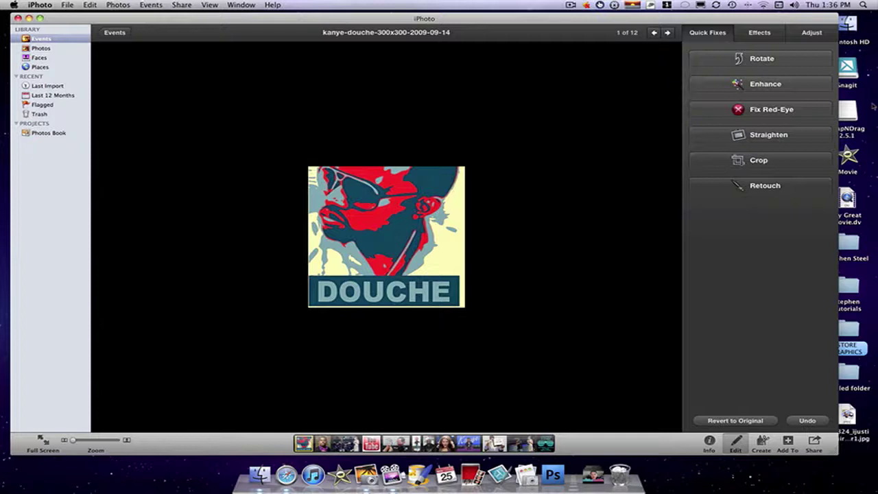
{"action": "left_click", "coordinate": [788, 111]}
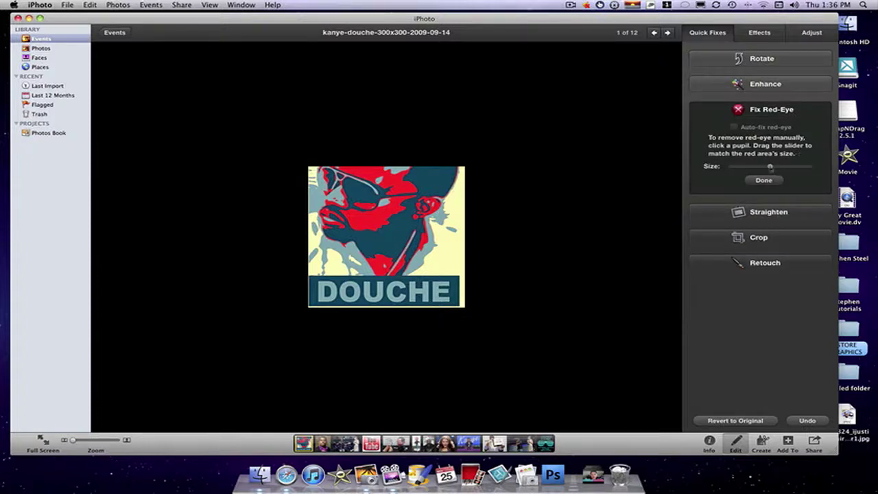
{"action": "left_click_drag", "start_coordinate": [771, 167], "coordinate": [785, 167]}
{"action": "left_click", "coordinate": [759, 182]}
{"action": "left_click", "coordinate": [754, 135]}
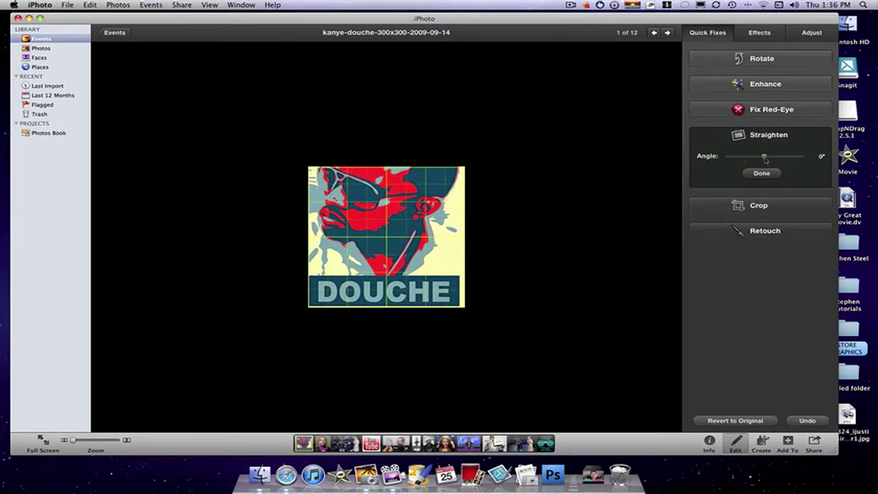
{"action": "mouse_move", "coordinate": [764, 159]}
{"action": "left_mouse_down"}
{"action": "mouse_move", "coordinate": [704, 160]}
{"action": "mouse_move", "coordinate": [764, 159]}
{"action": "left_mouse_up"}
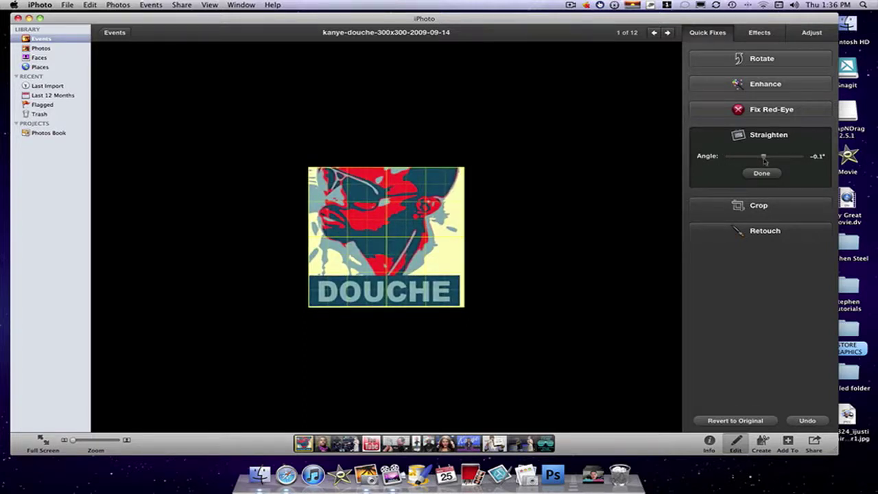
Finish straightening, then drag a crop area out to cover the whole DOUCHE poster photo
{"action": "left_click", "coordinate": [761, 173]}
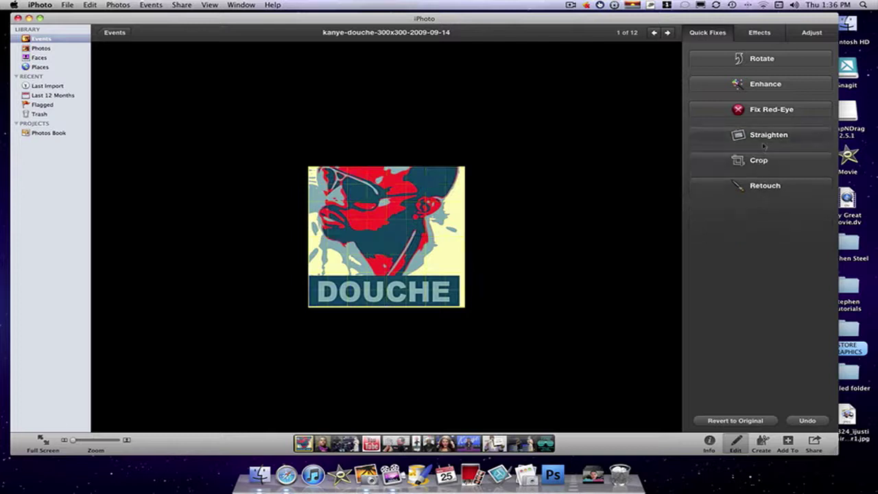
{"action": "left_click", "coordinate": [757, 161]}
{"action": "left_click_drag", "start_coordinate": [337, 188], "coordinate": [396, 232]}
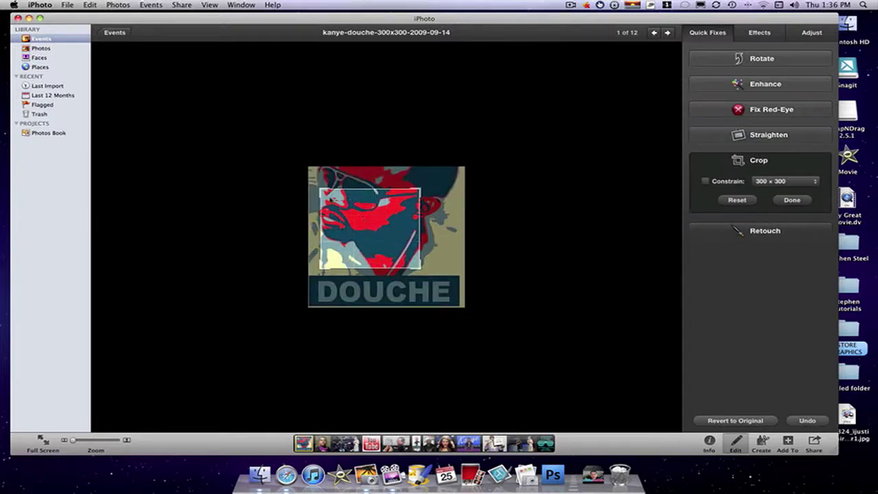
{"action": "left_click_drag", "start_coordinate": [327, 191], "coordinate": [306, 166]}
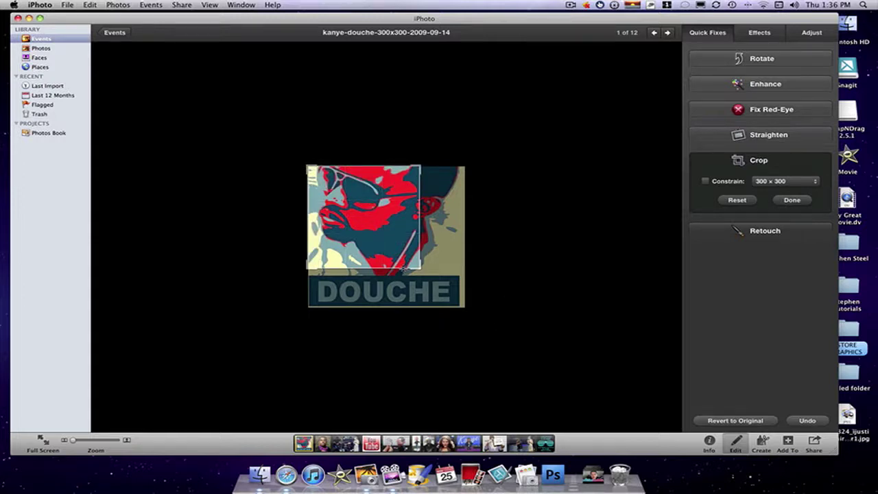
{"action": "left_click_drag", "start_coordinate": [415, 268], "coordinate": [466, 309]}
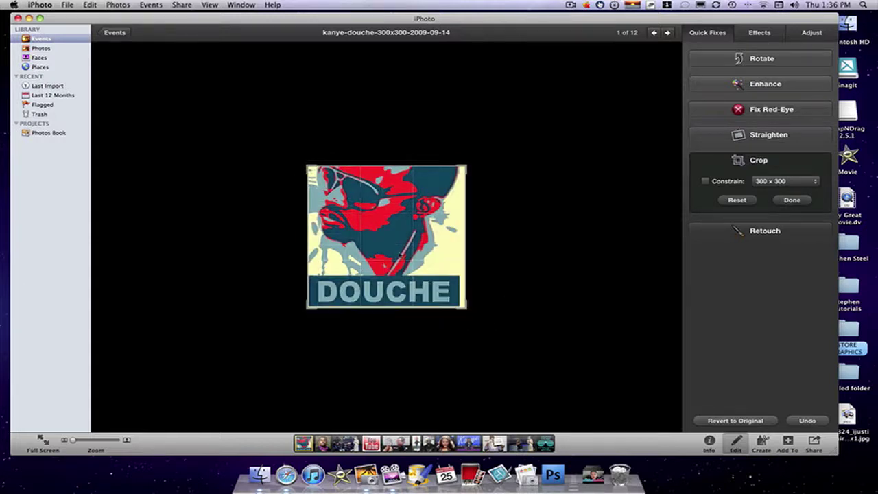
Set the crop's Constrain proportion to Custom, then switch to Retouch instead
{"action": "left_click", "coordinate": [795, 184]}
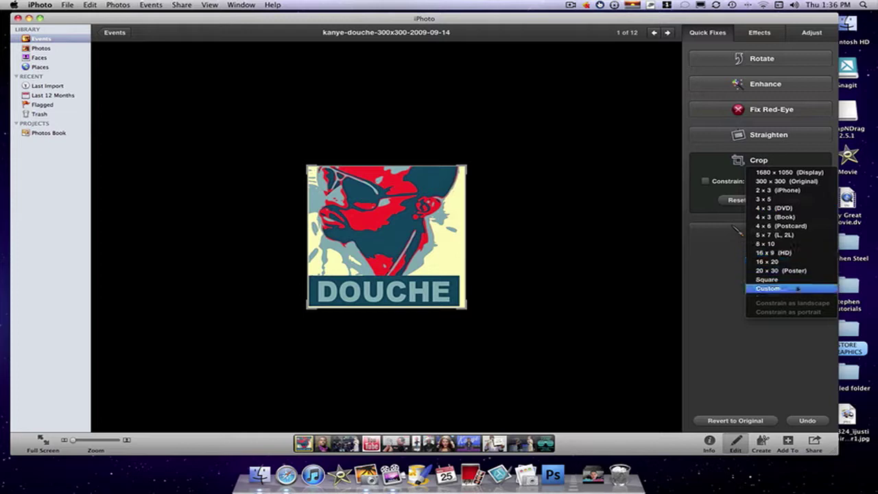
{"action": "left_click", "coordinate": [773, 329]}
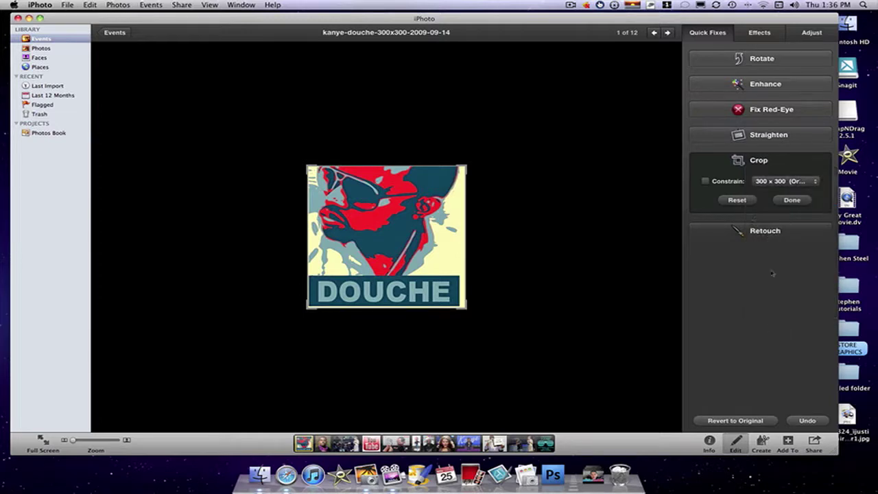
{"action": "left_click", "coordinate": [783, 180]}
{"action": "left_click", "coordinate": [789, 286]}
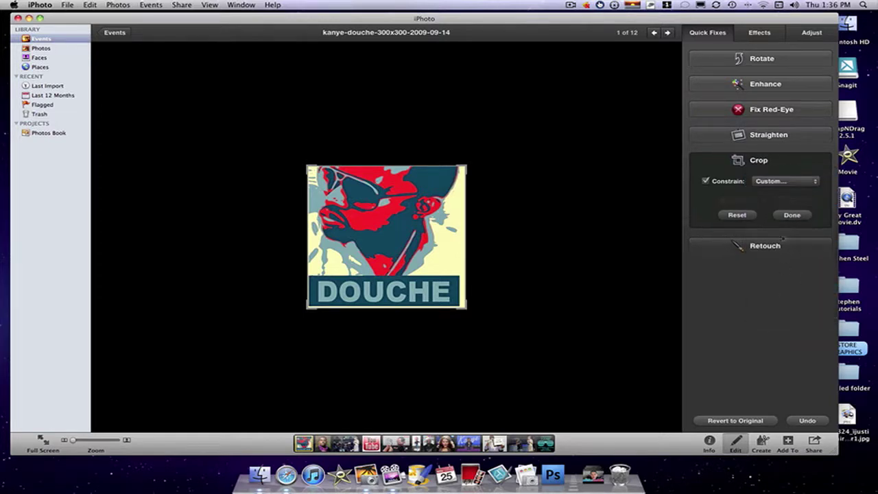
{"action": "left_click", "coordinate": [754, 245]}
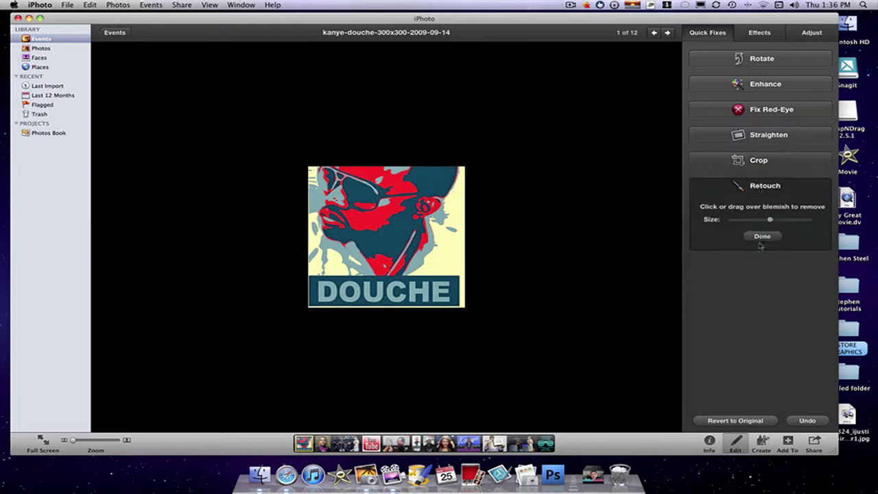
Brush retouch strokes over the face and sunglasses, then advance to the next photo
{"action": "mouse_move", "coordinate": [309, 225]}
{"action": "left_mouse_down"}
{"action": "mouse_move", "coordinate": [369, 218]}
{"action": "mouse_move", "coordinate": [332, 215]}
{"action": "mouse_move", "coordinate": [372, 188]}
{"action": "mouse_move", "coordinate": [371, 196]}
{"action": "mouse_move", "coordinate": [329, 187]}
{"action": "mouse_move", "coordinate": [476, 186]}
{"action": "mouse_move", "coordinate": [326, 199]}
{"action": "mouse_move", "coordinate": [310, 229]}
{"action": "mouse_move", "coordinate": [548, 229]}
{"action": "mouse_move", "coordinate": [133, 250]}
{"action": "mouse_move", "coordinate": [152, 262]}
{"action": "mouse_move", "coordinate": [451, 260]}
{"action": "mouse_move", "coordinate": [273, 270]}
{"action": "mouse_move", "coordinate": [506, 287]}
{"action": "mouse_move", "coordinate": [303, 286]}
{"action": "mouse_move", "coordinate": [373, 291]}
{"action": "mouse_move", "coordinate": [434, 214]}
{"action": "mouse_move", "coordinate": [461, 224]}
{"action": "mouse_move", "coordinate": [415, 227]}
{"action": "left_mouse_up"}
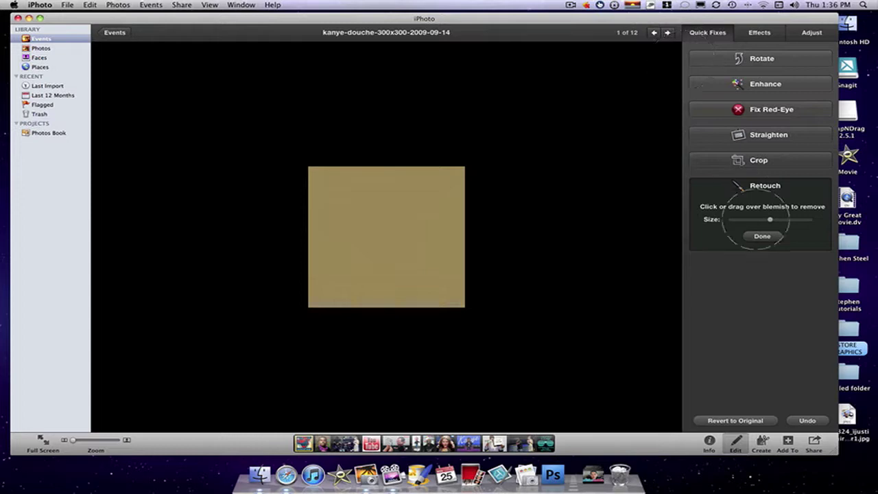
{"action": "key", "text": "Right"}
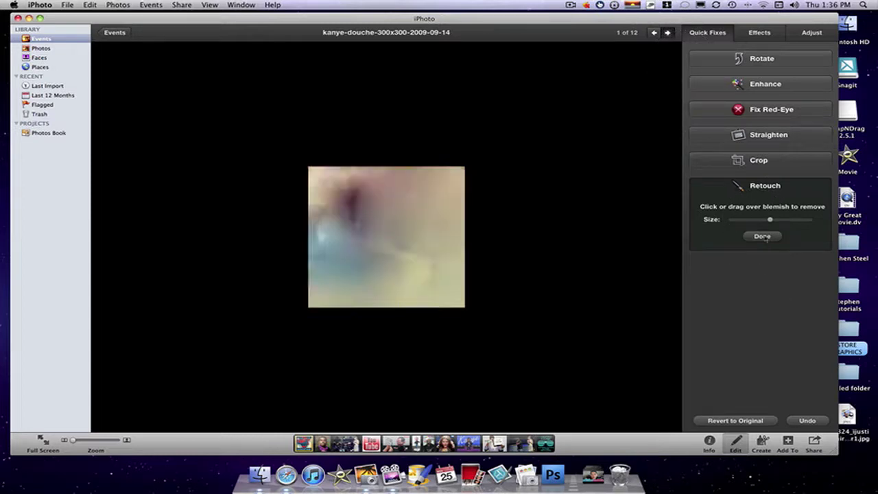
Step forward through the album to the last photo, kanye-hating
{"action": "left_click", "coordinate": [667, 32]}
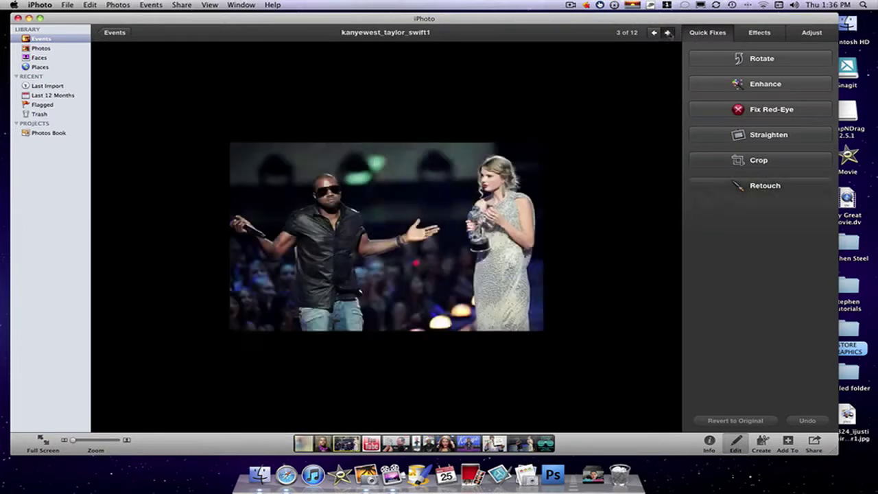
{"action": "left_click", "coordinate": [666, 32]}
{"action": "left_click", "coordinate": [667, 32]}
{"action": "left_click", "coordinate": [666, 32]}
{"action": "left_click", "coordinate": [666, 32]}
{"action": "left_click", "coordinate": [667, 32]}
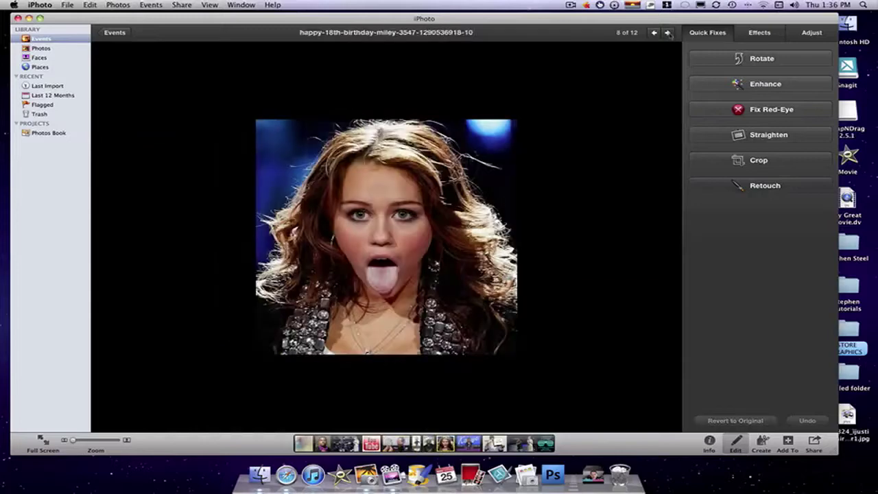
{"action": "left_click", "coordinate": [667, 32]}
{"action": "left_click", "coordinate": [666, 33]}
{"action": "left_click", "coordinate": [667, 32]}
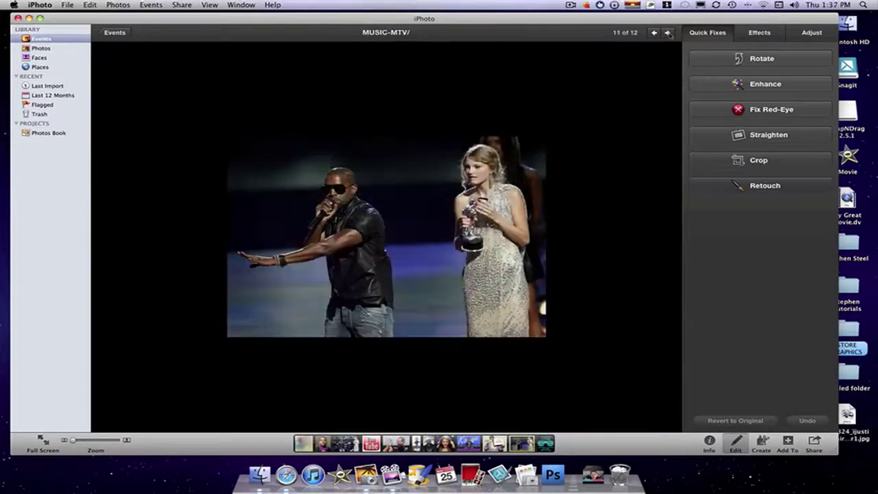
{"action": "left_click", "coordinate": [666, 32]}
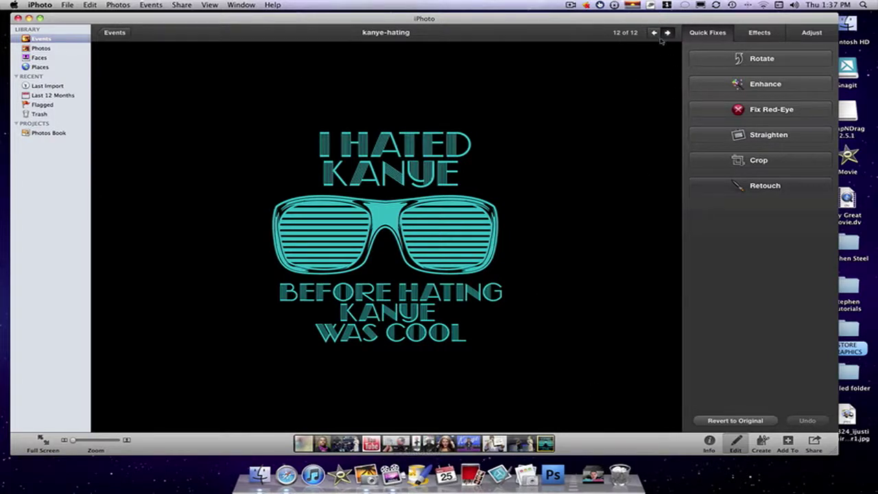
{"action": "key", "text": "Right"}
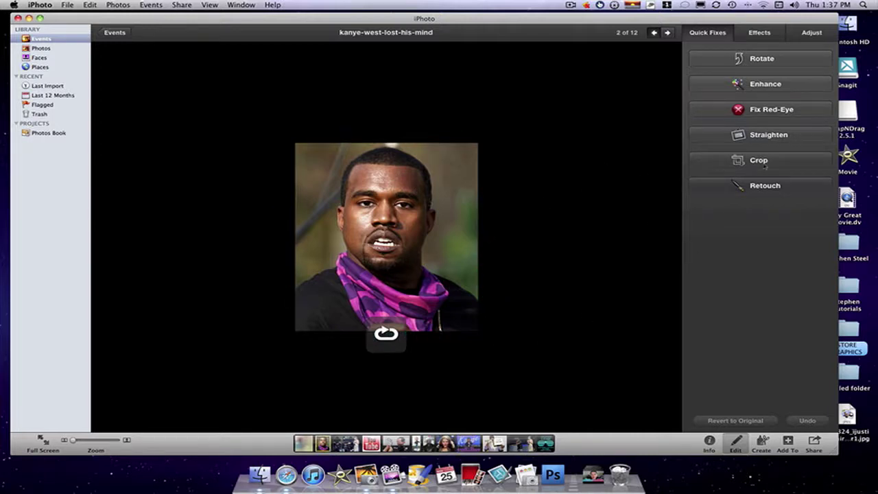
{"action": "key", "text": "Left"}
{"action": "key", "text": "Left"}
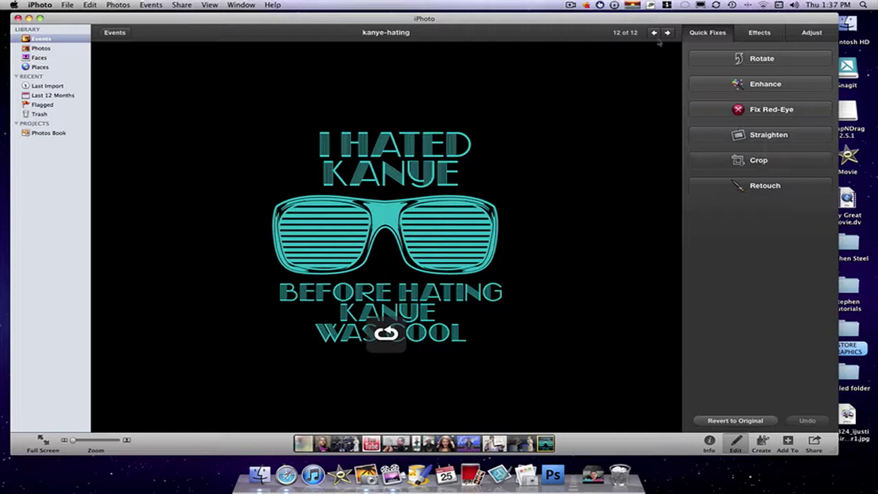
Step back through the album to kanye-west-lost-his-mind (2 of 12)
{"action": "left_click", "coordinate": [654, 33]}
{"action": "left_click", "coordinate": [654, 34]}
{"action": "left_click", "coordinate": [654, 34]}
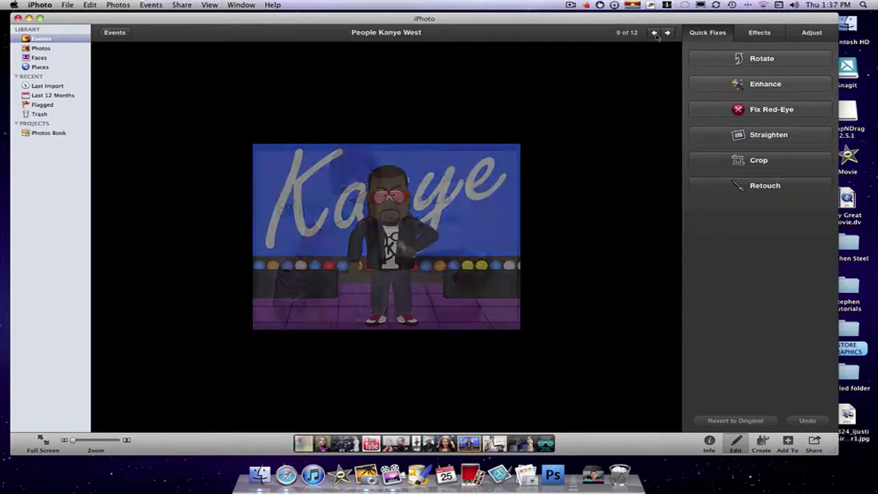
{"action": "left_click", "coordinate": [654, 33]}
{"action": "left_click", "coordinate": [654, 33]}
{"action": "left_click", "coordinate": [654, 33]}
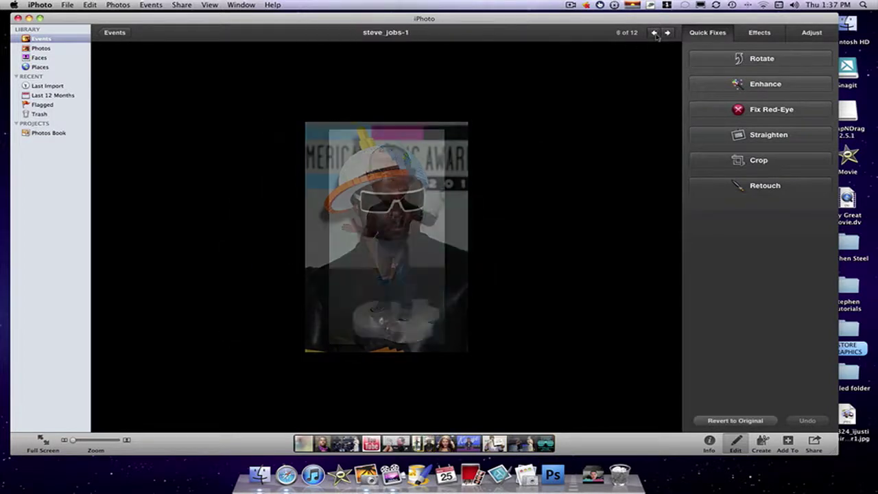
{"action": "left_click", "coordinate": [654, 33]}
{"action": "left_click", "coordinate": [654, 33]}
{"action": "left_click", "coordinate": [654, 34]}
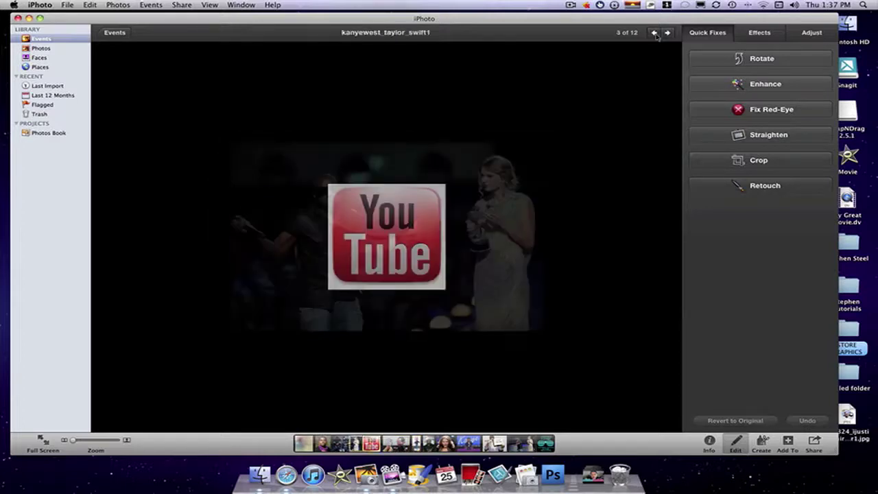
{"action": "left_click", "coordinate": [654, 33]}
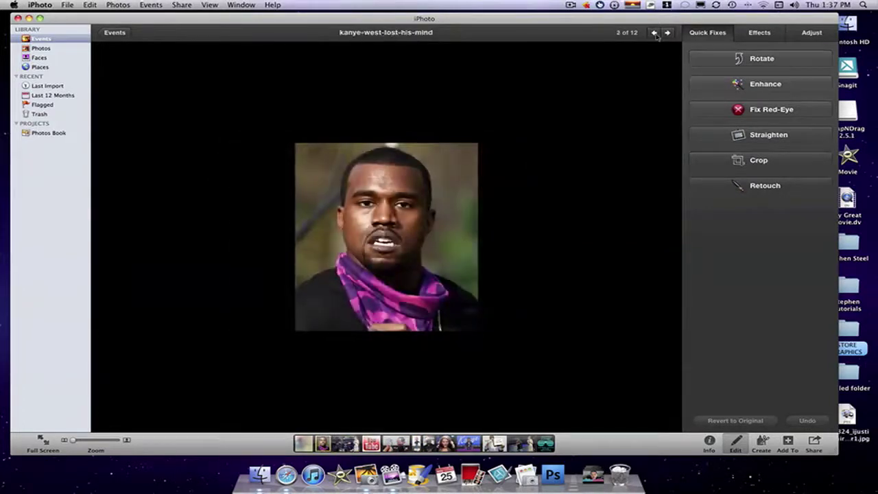
Crop kanye-west-lost-his-mind tightly around the face, then shrink the Retouch brush size
{"action": "left_click", "coordinate": [758, 161]}
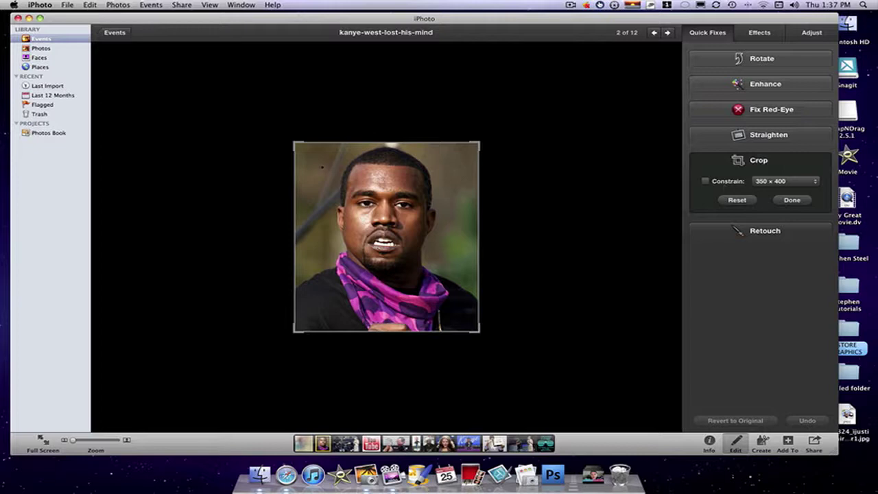
{"action": "mouse_move", "coordinate": [345, 164]}
{"action": "left_mouse_down"}
{"action": "mouse_move", "coordinate": [355, 171]}
{"action": "mouse_move", "coordinate": [328, 167]}
{"action": "mouse_move", "coordinate": [366, 190]}
{"action": "mouse_move", "coordinate": [390, 237]}
{"action": "mouse_move", "coordinate": [347, 192]}
{"action": "mouse_move", "coordinate": [379, 214]}
{"action": "mouse_move", "coordinate": [368, 218]}
{"action": "mouse_move", "coordinate": [374, 212]}
{"action": "mouse_move", "coordinate": [350, 174]}
{"action": "mouse_move", "coordinate": [354, 180]}
{"action": "left_mouse_up"}
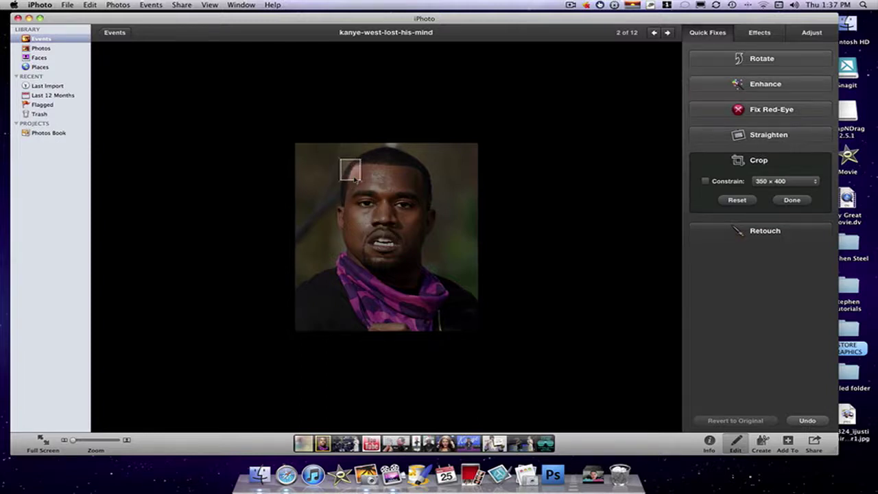
{"action": "left_click", "coordinate": [735, 199]}
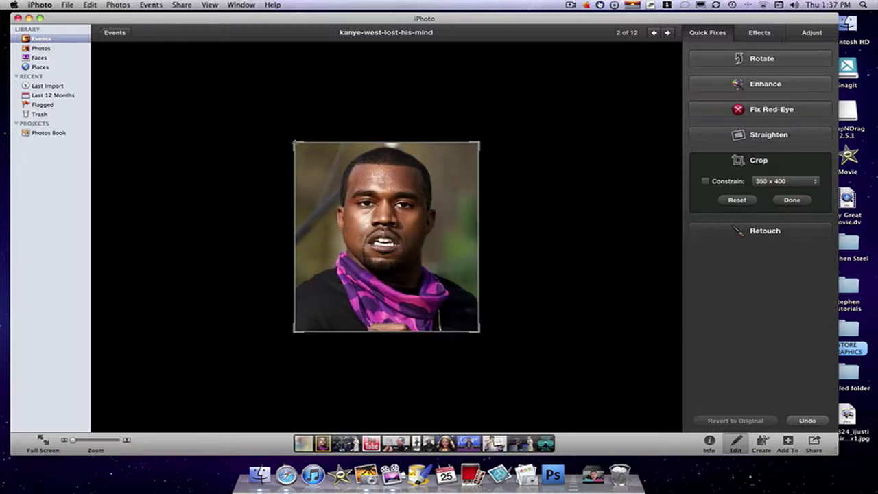
{"action": "left_click_drag", "start_coordinate": [294, 143], "coordinate": [382, 225]}
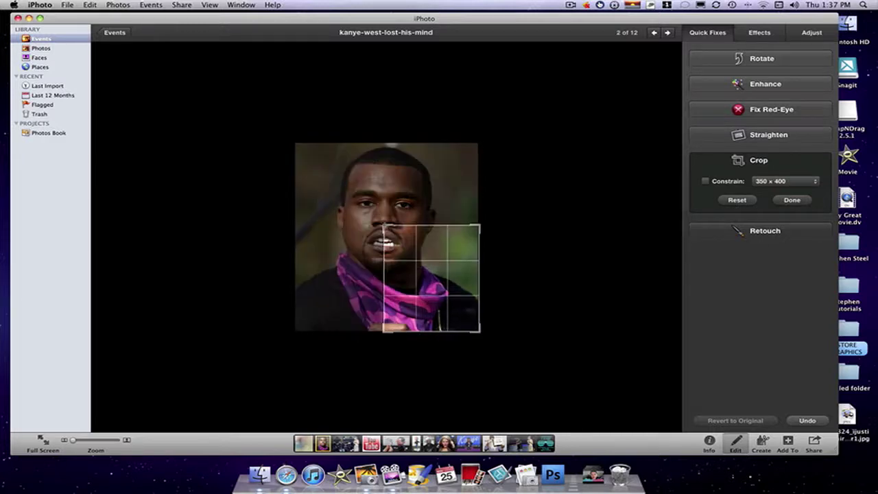
{"action": "left_click_drag", "start_coordinate": [422, 273], "coordinate": [375, 208]}
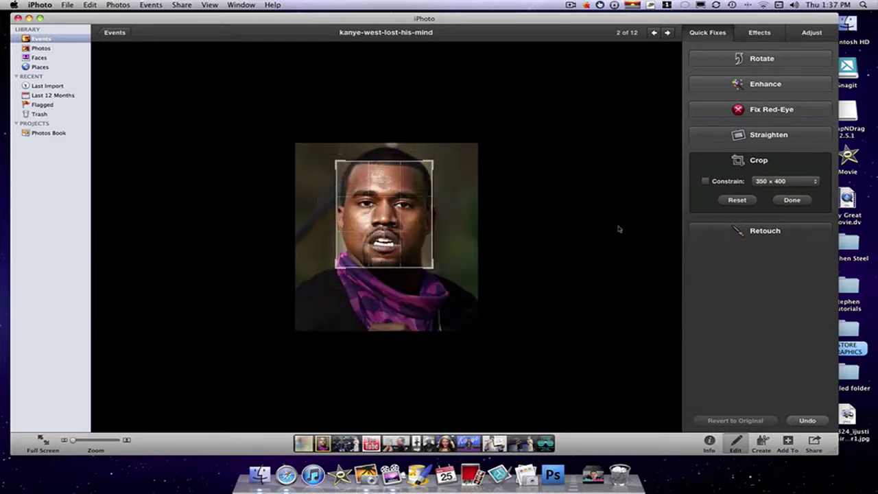
{"action": "left_click", "coordinate": [789, 200]}
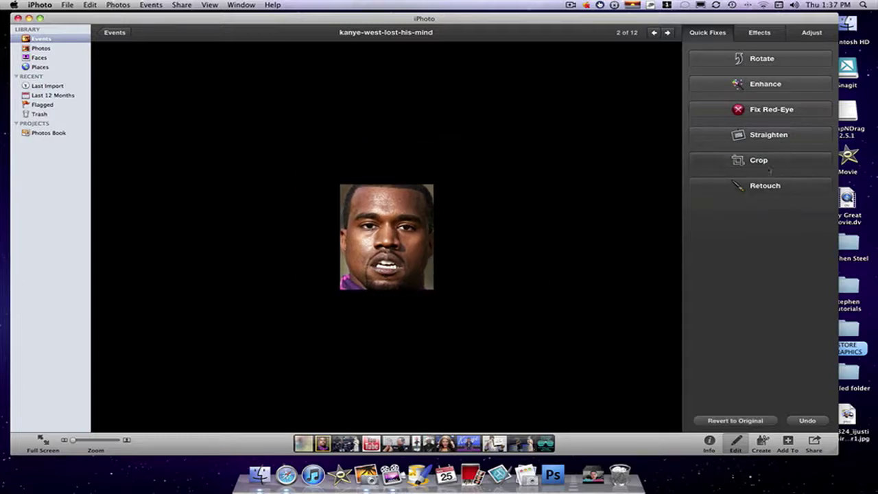
{"action": "left_click", "coordinate": [769, 189]}
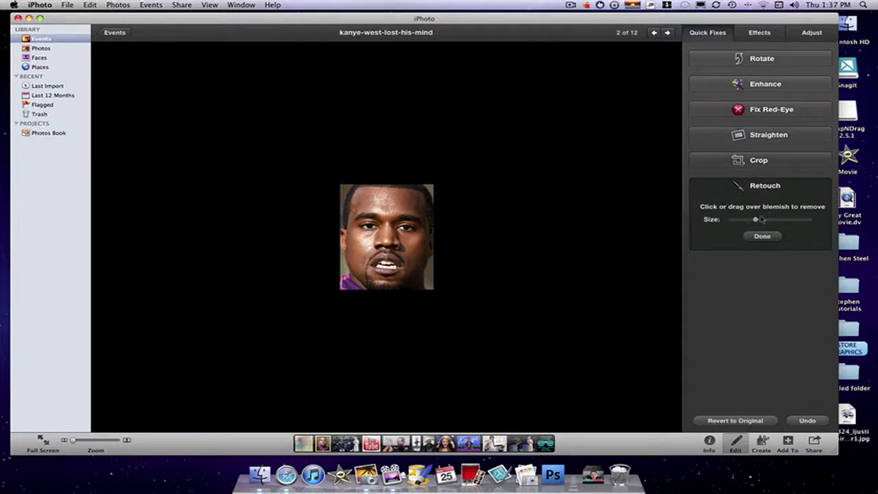
{"action": "left_click_drag", "start_coordinate": [754, 220], "coordinate": [733, 219]}
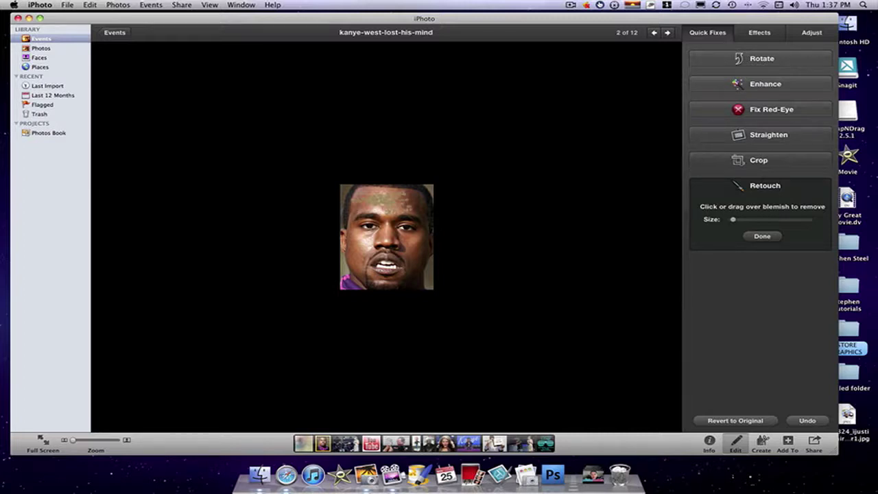
Try Black & White, Sepia, Matte and Vignette effects on the face, then set effects to None
{"action": "left_click", "coordinate": [760, 236]}
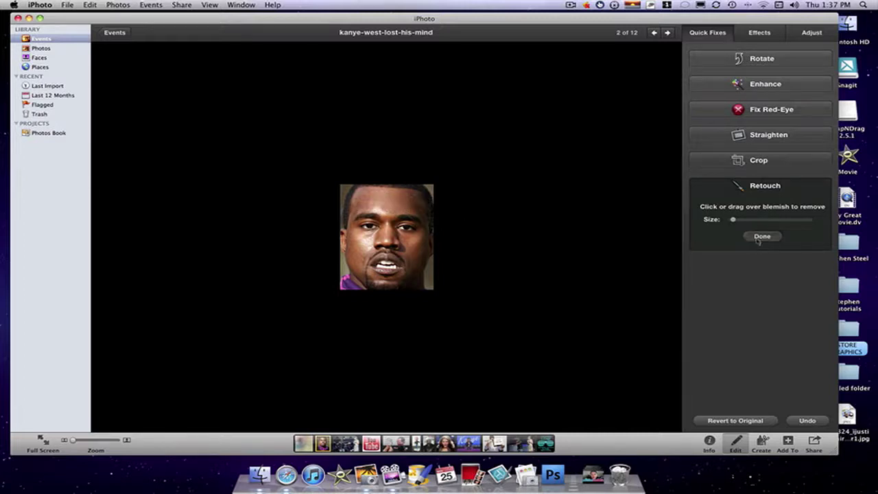
{"action": "left_click", "coordinate": [758, 32]}
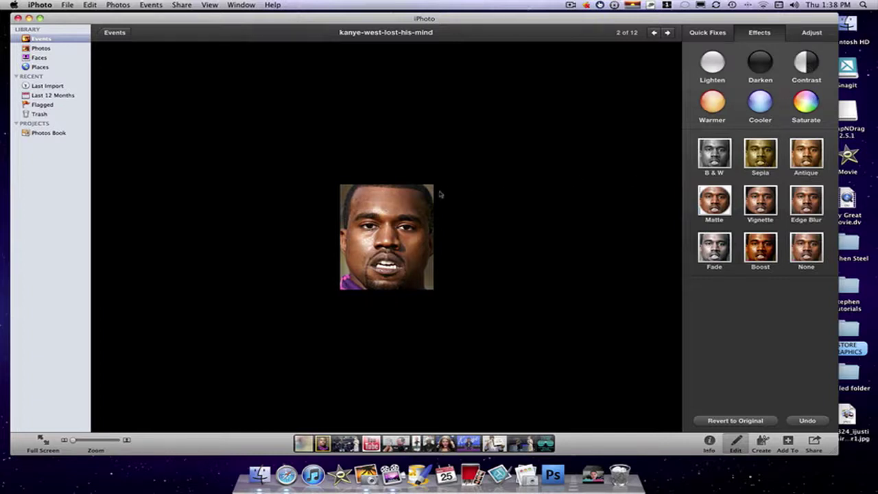
{"action": "left_click", "coordinate": [720, 162]}
{"action": "left_click", "coordinate": [757, 160]}
{"action": "left_click", "coordinate": [758, 162]}
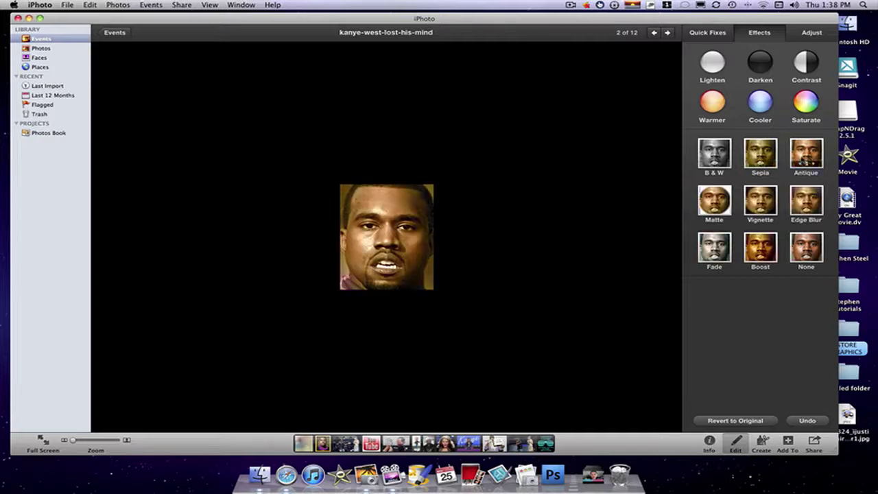
{"action": "left_click", "coordinate": [714, 202]}
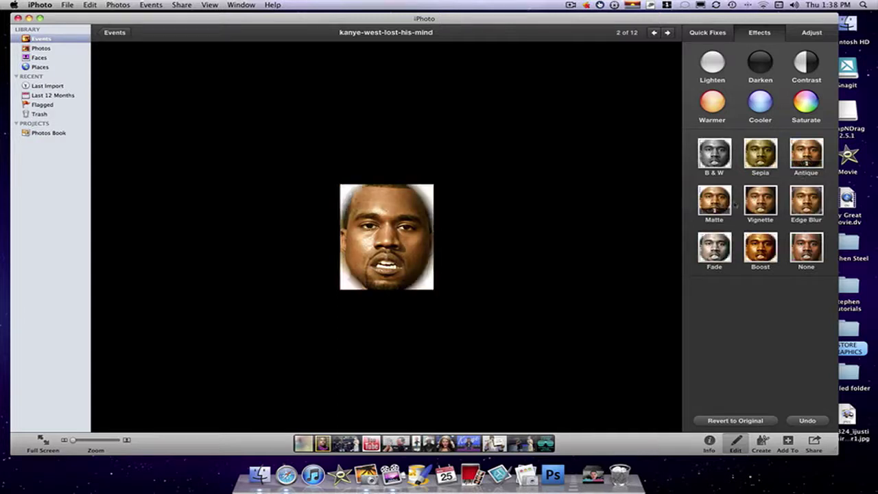
{"action": "left_click", "coordinate": [754, 205]}
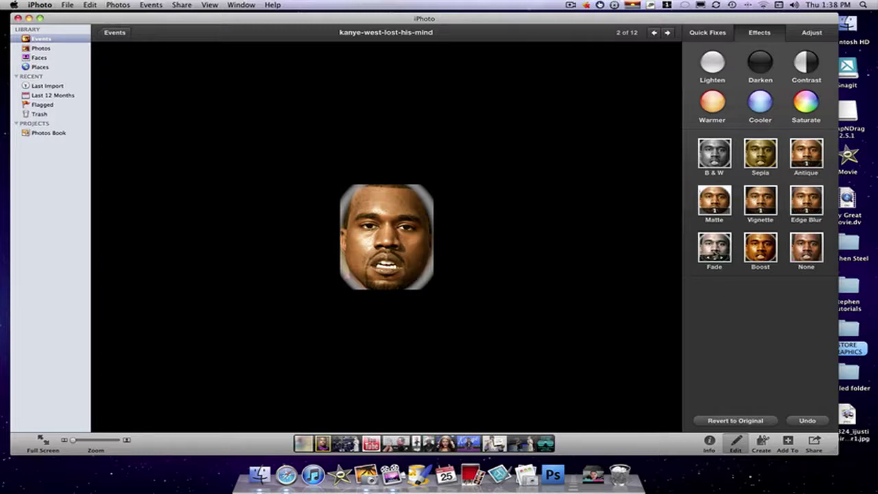
{"action": "left_click", "coordinate": [804, 251]}
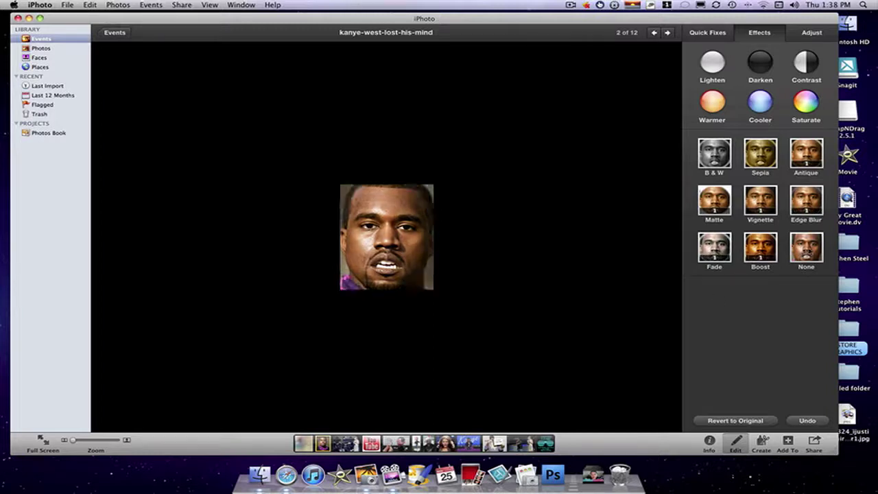
In Adjust, set Exposure to -2.19, Contrast to -100 and Saturation to 100
{"action": "left_click", "coordinate": [811, 33]}
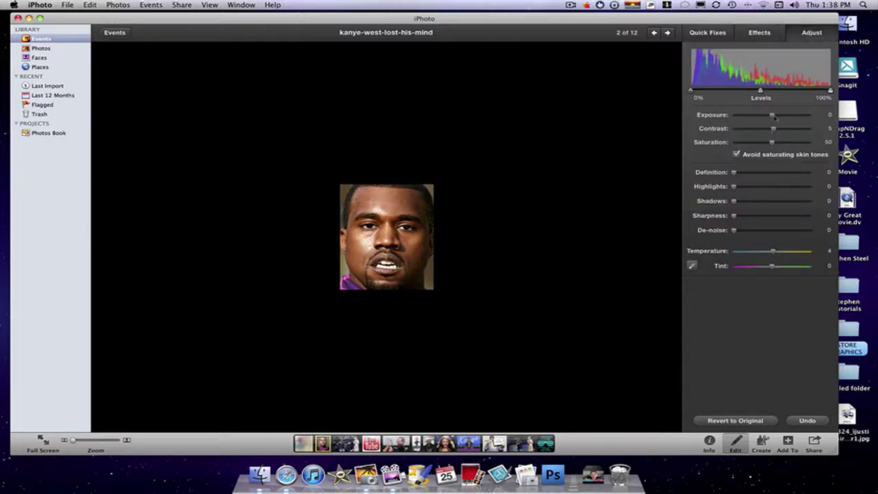
{"action": "left_click_drag", "start_coordinate": [775, 118], "coordinate": [743, 115]}
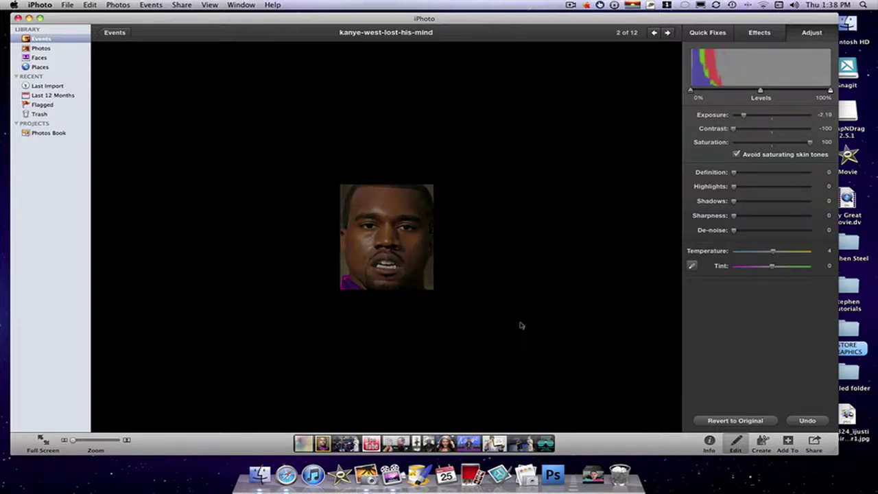
{"action": "left_click", "coordinate": [31, 40]}
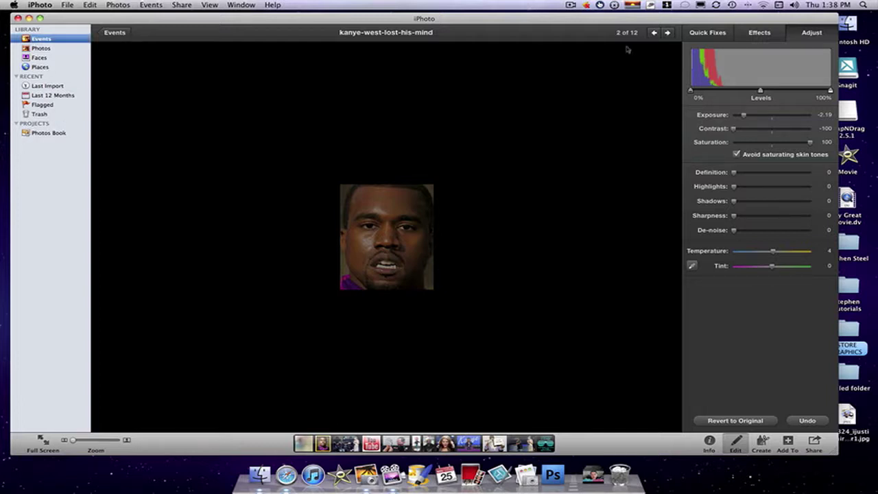
Revert the face photo to its original, then browse Faces and all Photos in the library
{"action": "left_click", "coordinate": [705, 33]}
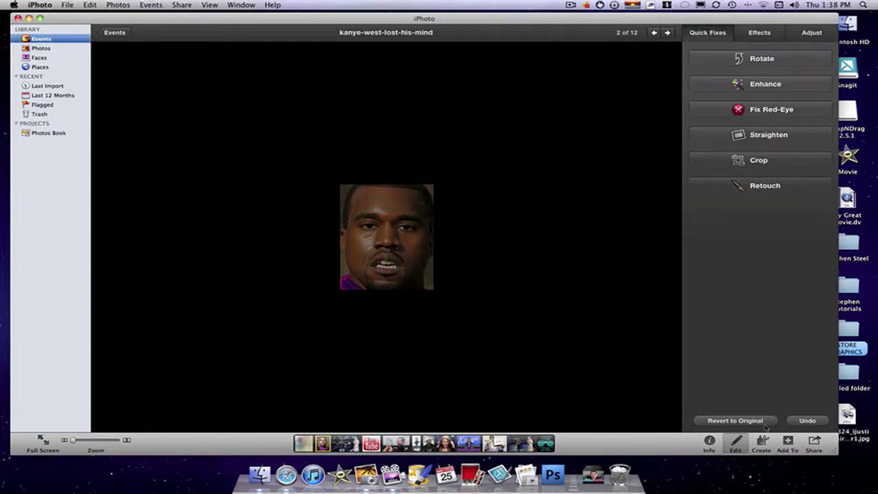
{"action": "left_click", "coordinate": [738, 421]}
{"action": "left_click", "coordinate": [45, 57]}
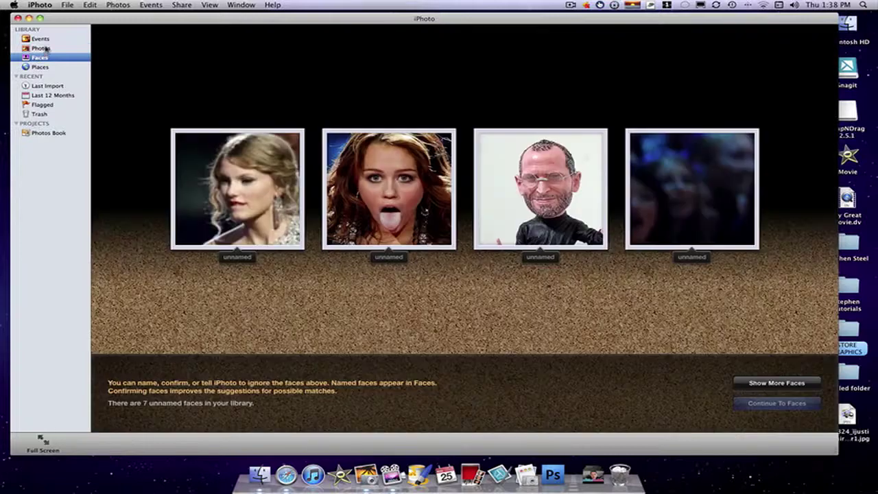
{"action": "left_click", "coordinate": [46, 49]}
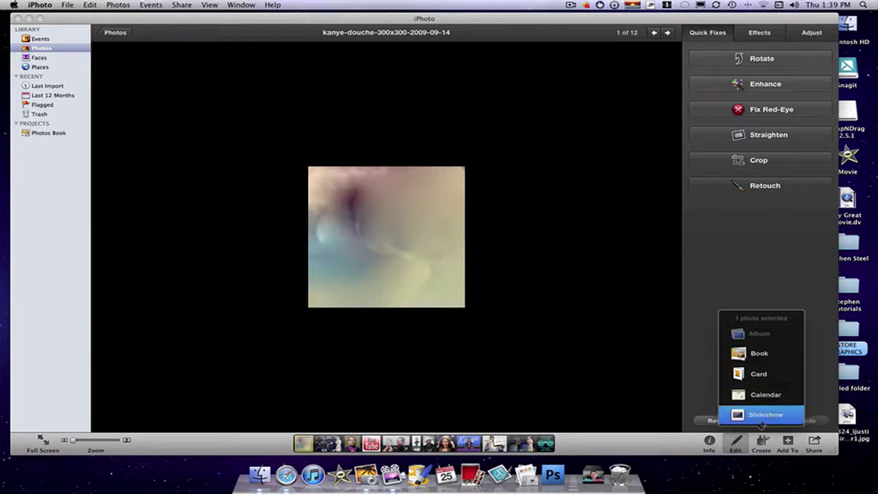
Close the Create options and bring up the Share list with Email, Flickr and Facebook
{"action": "left_click", "coordinate": [766, 461]}
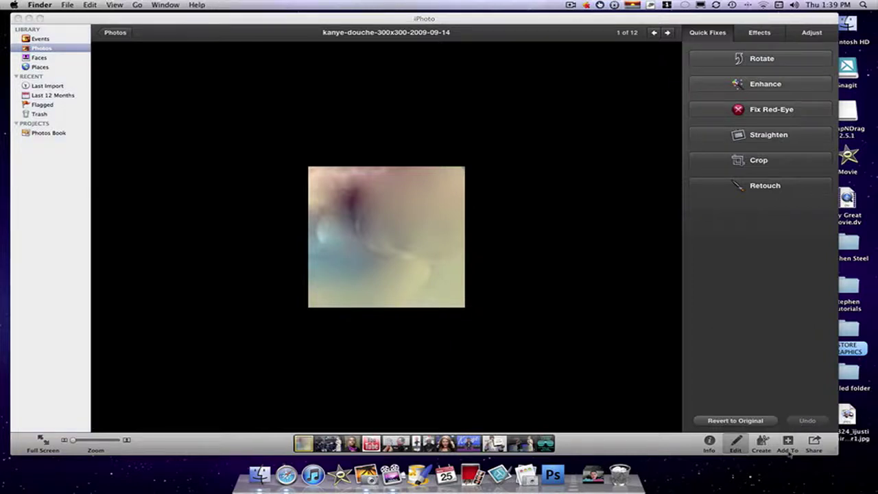
{"action": "left_click", "coordinate": [789, 450]}
{"action": "left_click", "coordinate": [789, 446]}
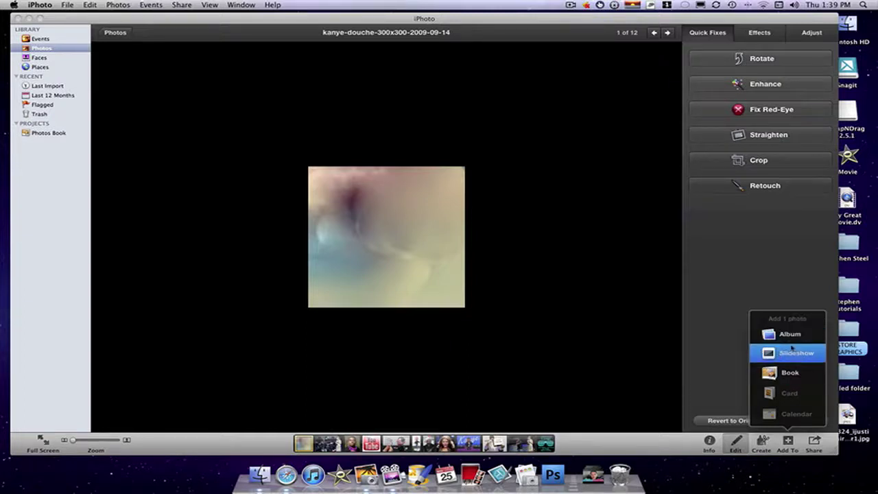
{"action": "left_click", "coordinate": [814, 444]}
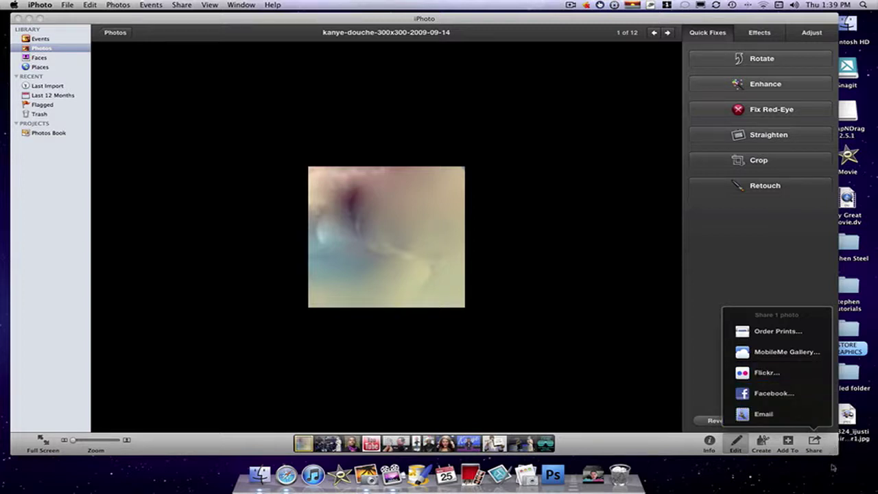
{"action": "left_click", "coordinate": [833, 467]}
{"action": "left_click", "coordinate": [792, 439]}
{"action": "left_click", "coordinate": [814, 441]}
Start an email of the kanye-douche photo, keeping the current sender account
{"action": "left_click", "coordinate": [785, 417]}
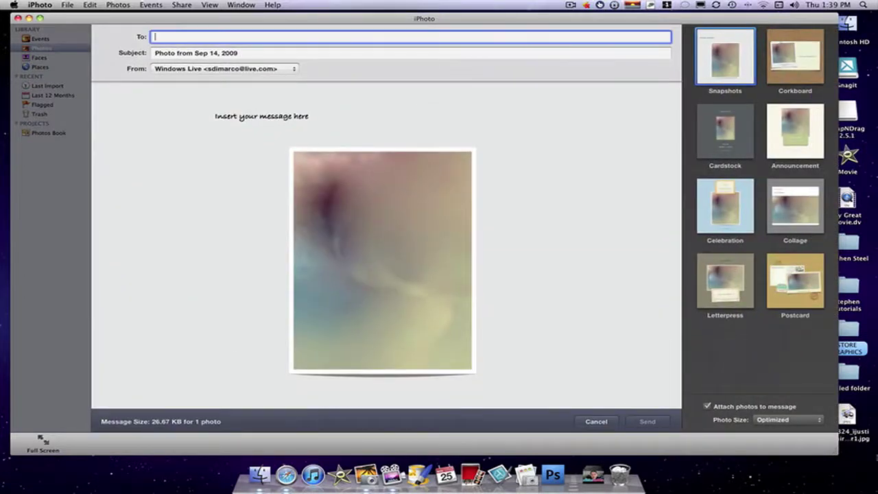
{"action": "left_click", "coordinate": [254, 68]}
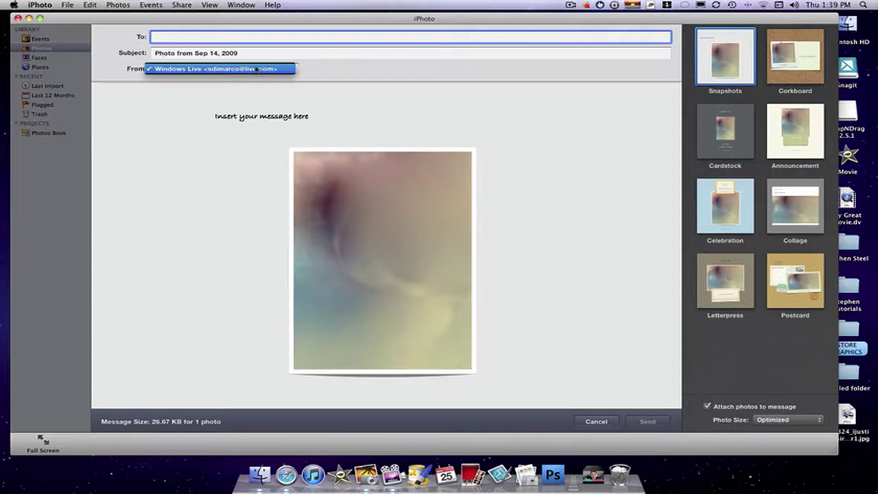
{"action": "left_click", "coordinate": [263, 71]}
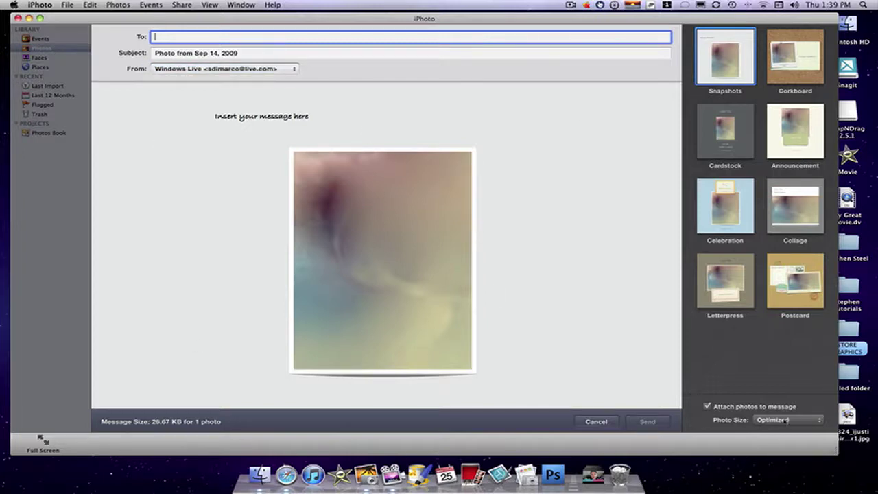
Preview Letterpress, Snapshots, Corkboard and Cardstock designs, then apply the Celebration theme
{"action": "left_click", "coordinate": [718, 292]}
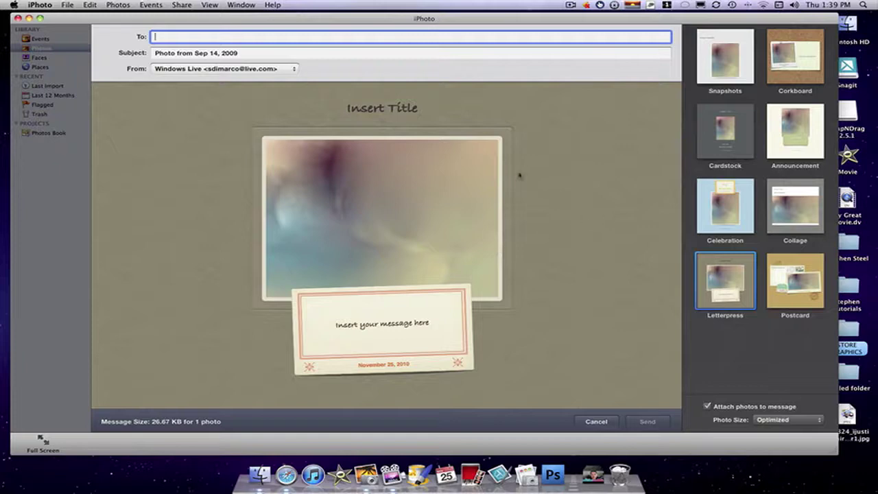
{"action": "left_click", "coordinate": [709, 65]}
{"action": "left_click", "coordinate": [788, 61]}
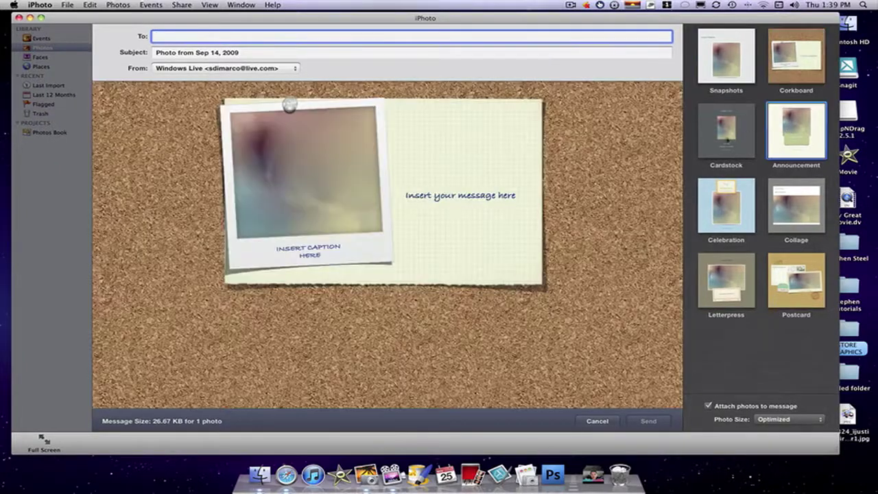
{"action": "left_click", "coordinate": [732, 142]}
{"action": "left_click", "coordinate": [733, 204]}
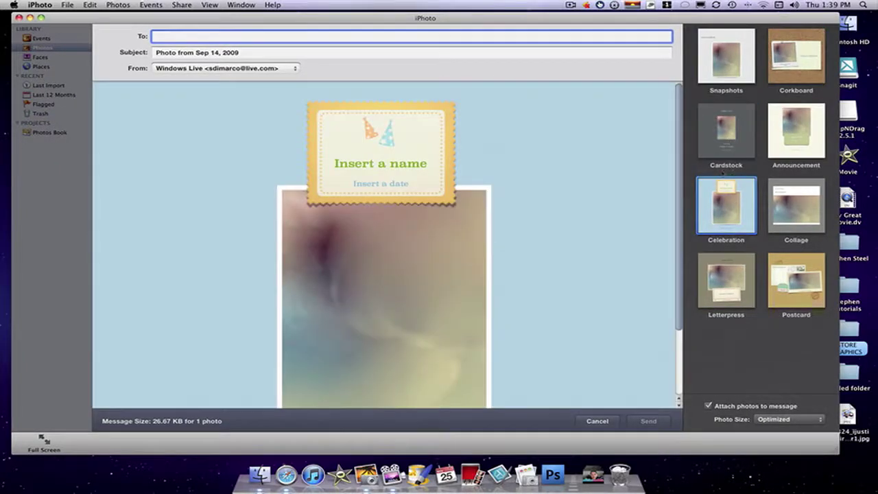
Replace the card's placeholder name with 'Hi' and its date line with 'November 25, 2010'
{"action": "left_click", "coordinate": [380, 171]}
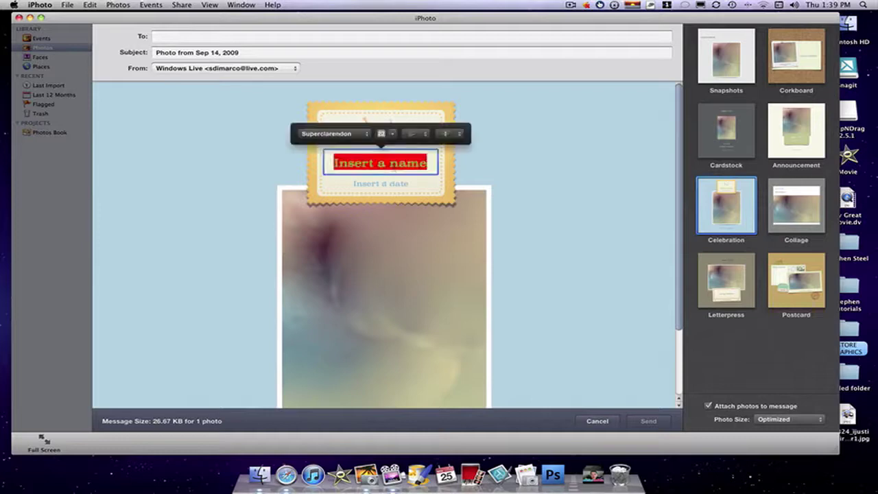
{"action": "key", "text": "BackSpace"}
{"action": "type", "text": "Hi"}
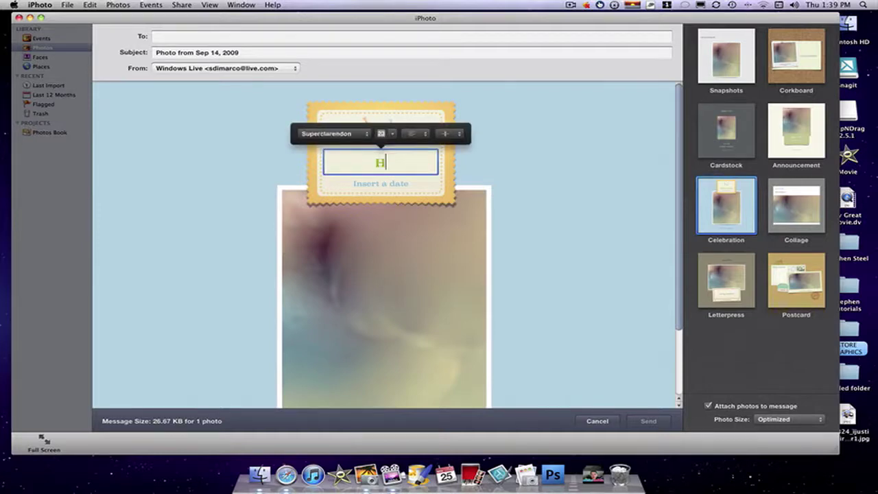
{"action": "left_click", "coordinate": [381, 182]}
{"action": "key", "text": "BackSpace"}
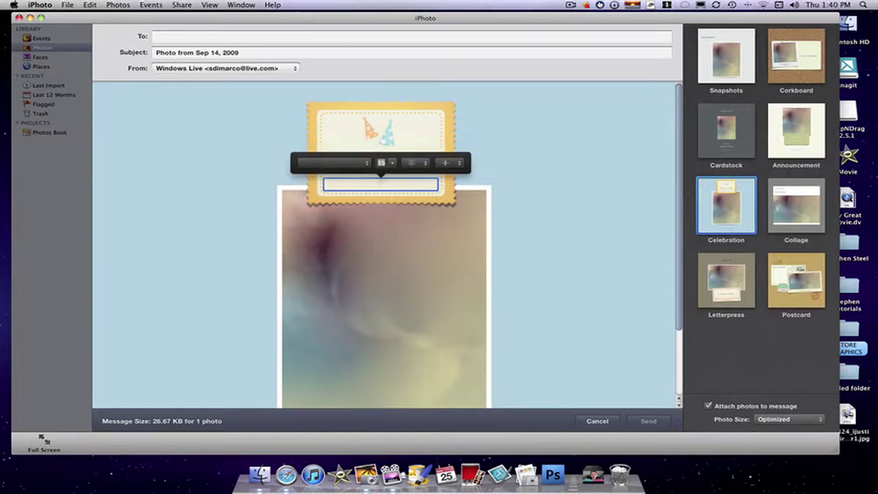
{"action": "type", "text": "November 8"}
{"action": "type", "text": "5, 2010"}
Type a letter in the To field, then delete it so the recipient stays empty
{"action": "left_click", "coordinate": [218, 40]}
{"action": "type", "text": "s"}
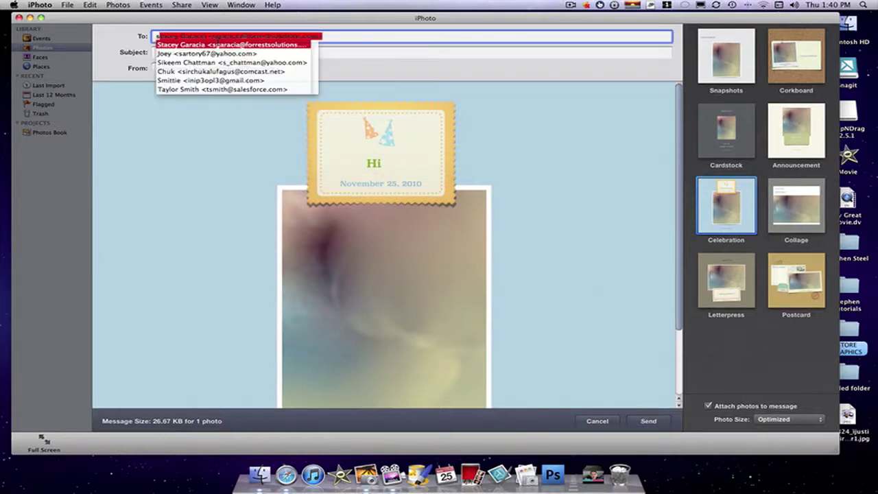
{"action": "key", "text": "BackSpace"}
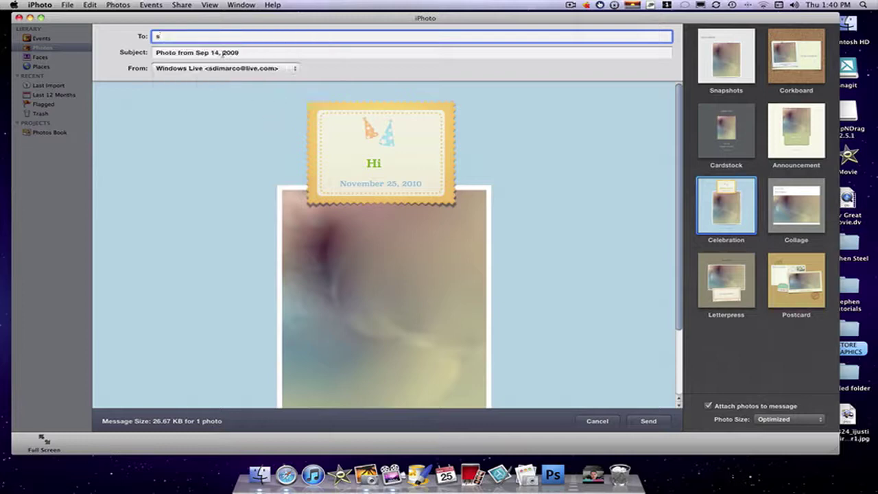
{"action": "key", "text": "BackSpace"}
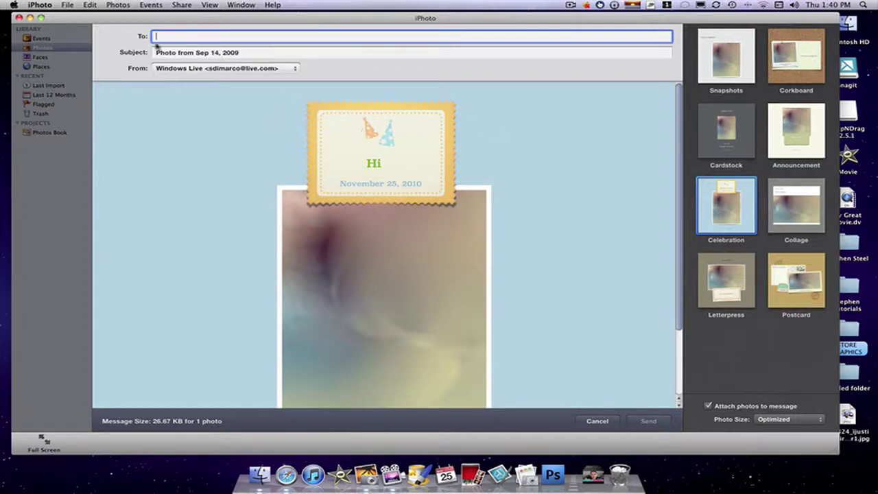